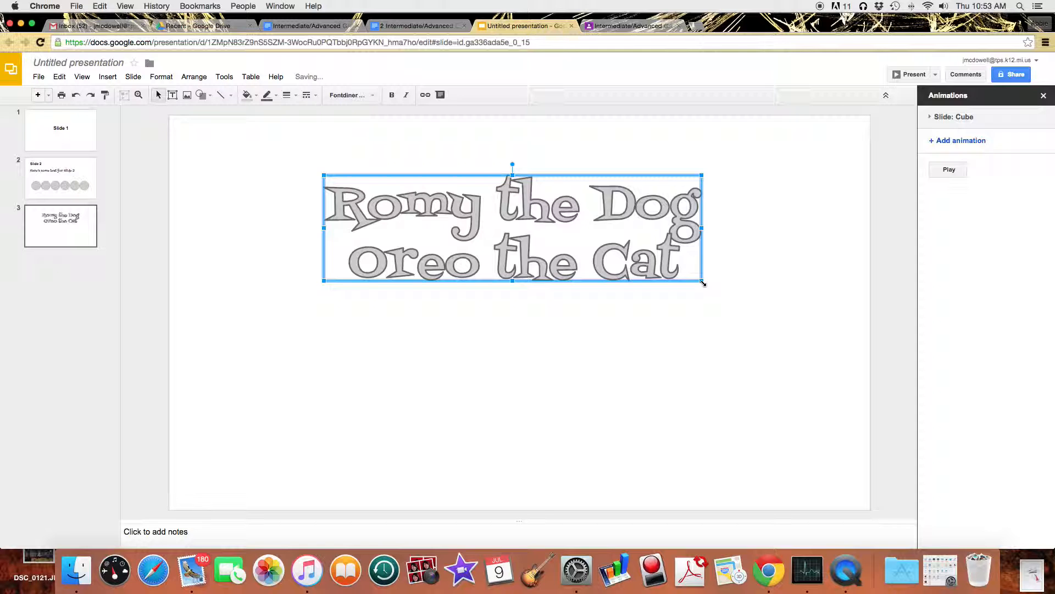
- Enlarge the word art to fill most of slide 3 and set its fill colour to cyan
drag(703, 283, 806, 421)
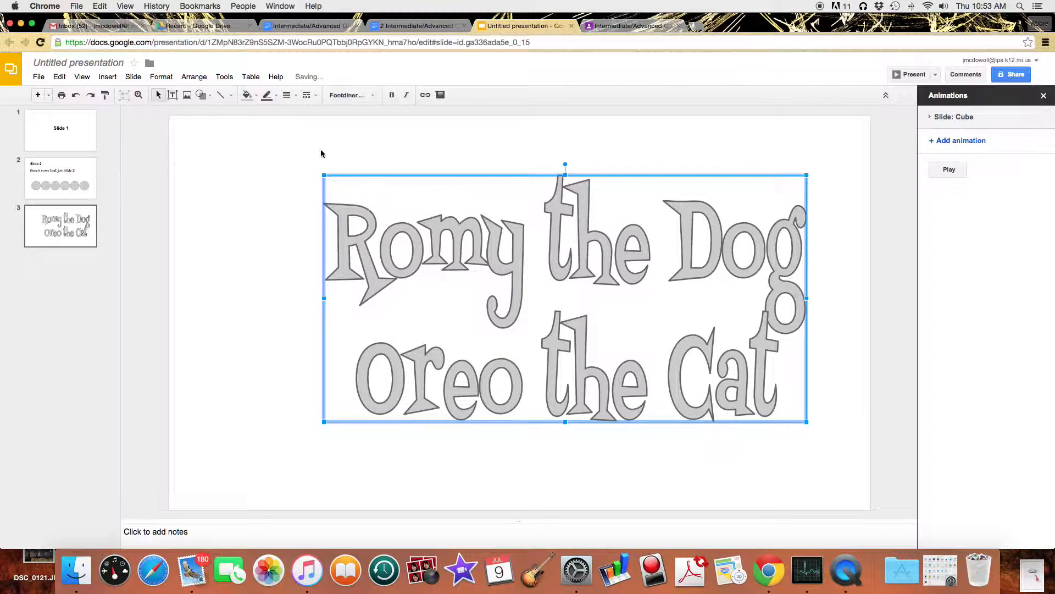
drag(324, 175, 253, 155)
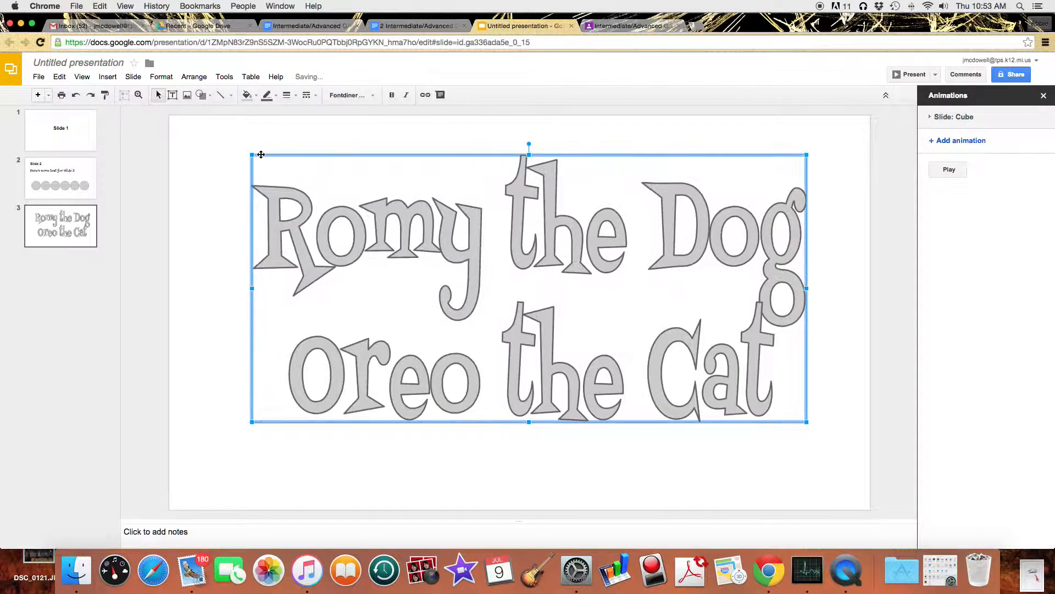
click(257, 96)
click(302, 143)
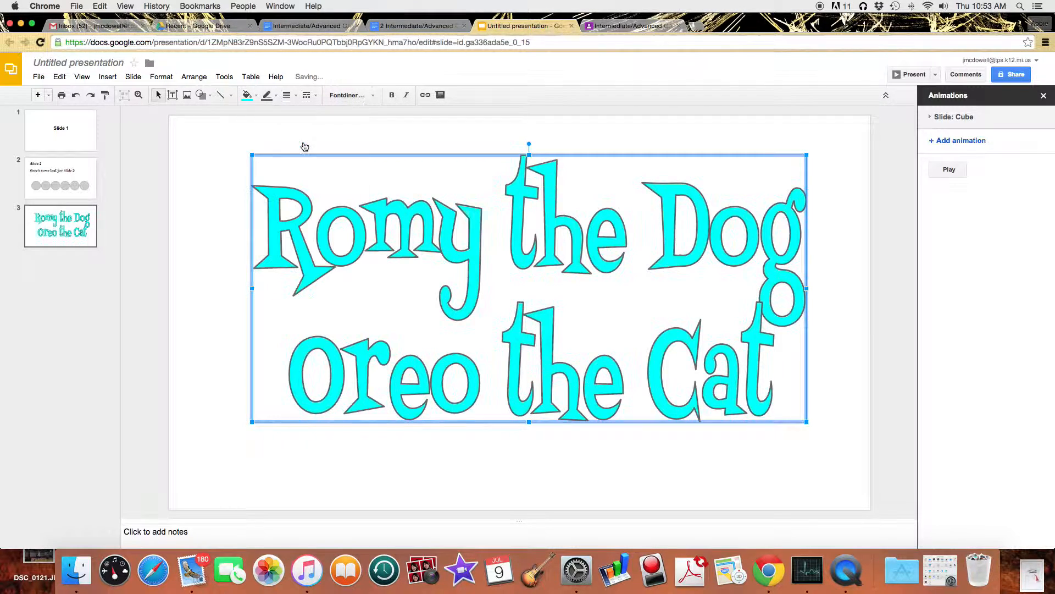
- Give the word art a blue outline with a 4px line weight, trying red first
click(269, 99)
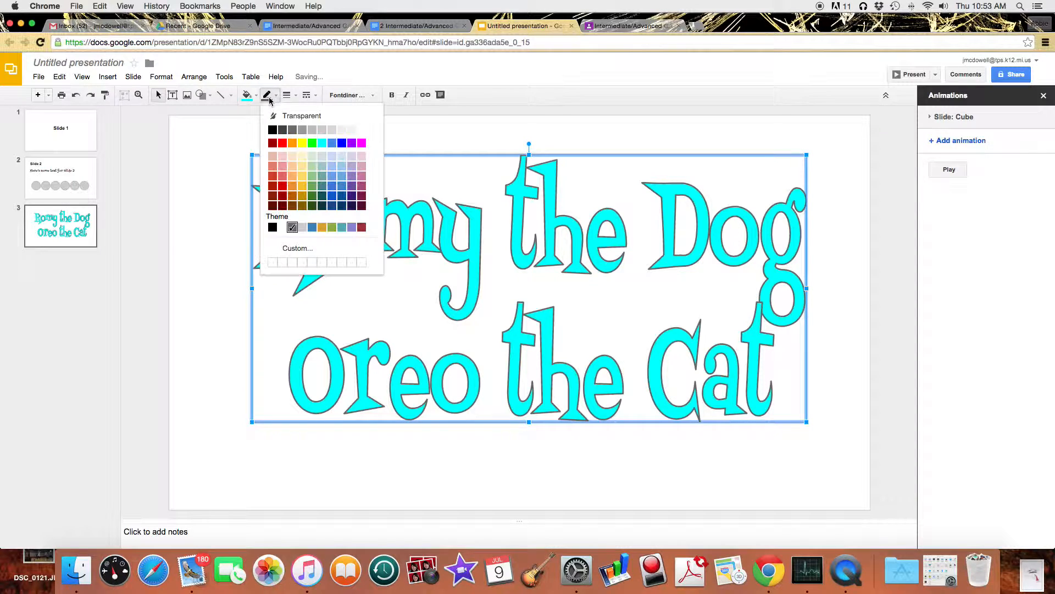
click(282, 143)
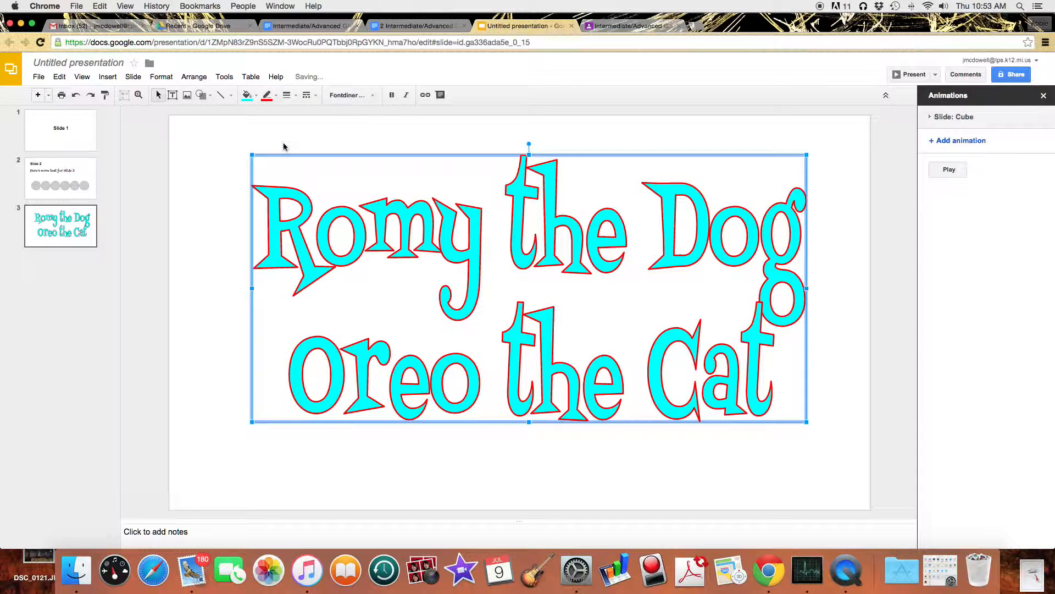
click(271, 99)
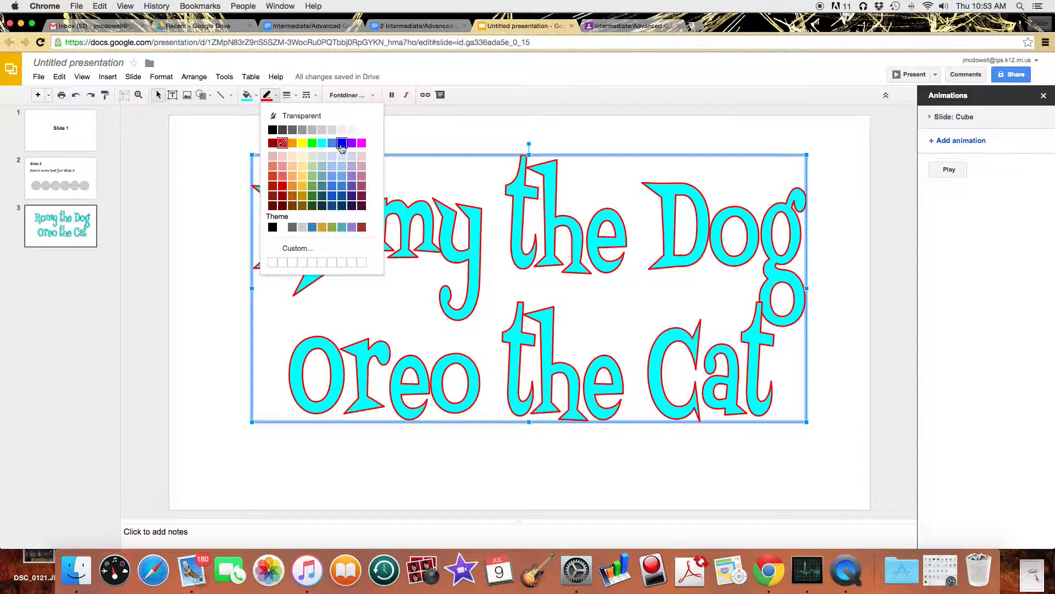
click(342, 144)
click(286, 95)
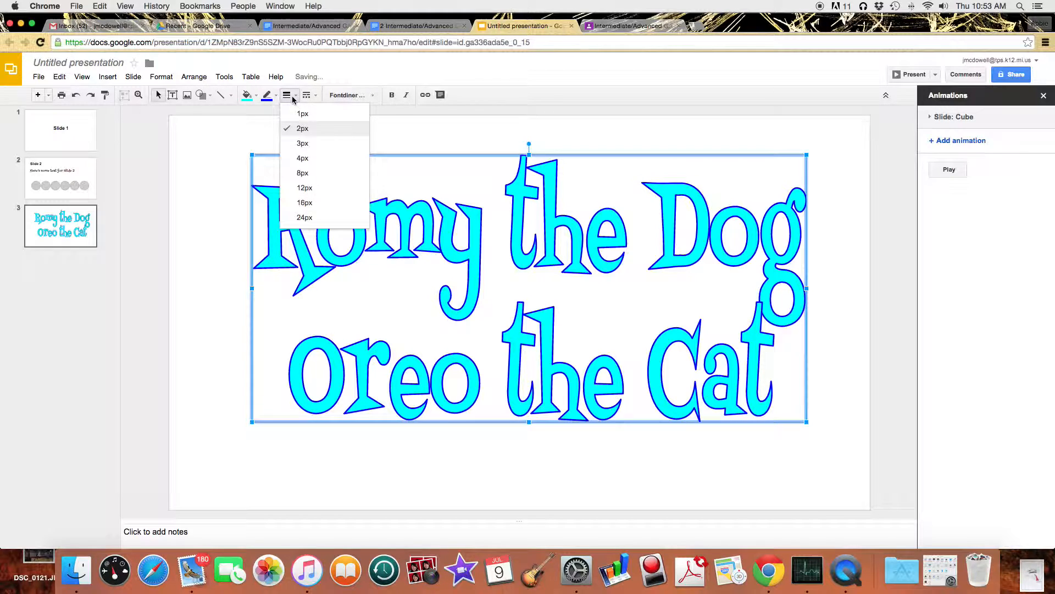
click(303, 158)
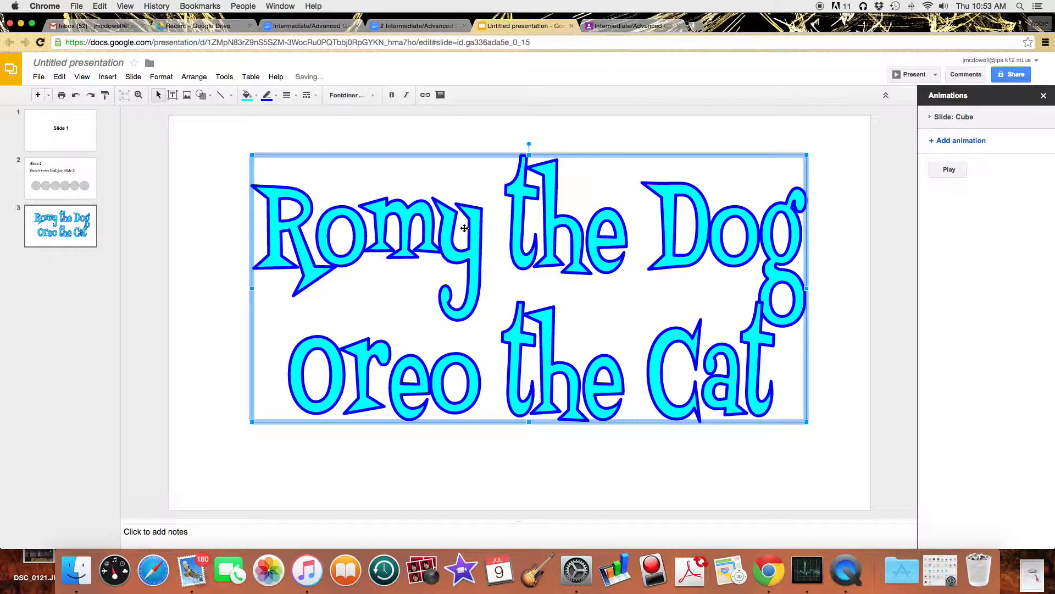
click(239, 297)
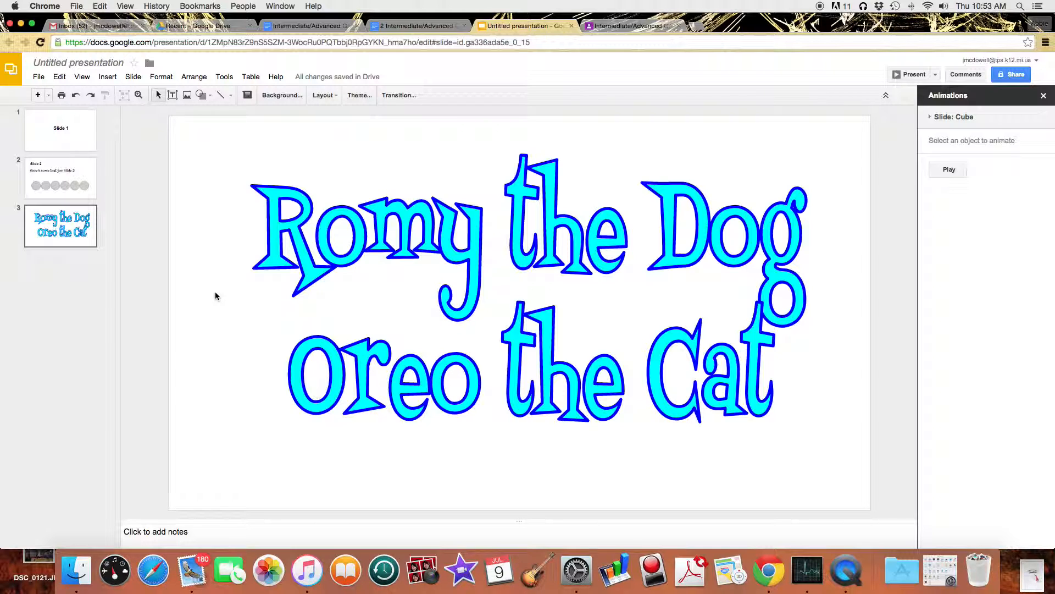
- Add a new slide after slide 3 and insert a 9 x 6 table on it
click(81, 265)
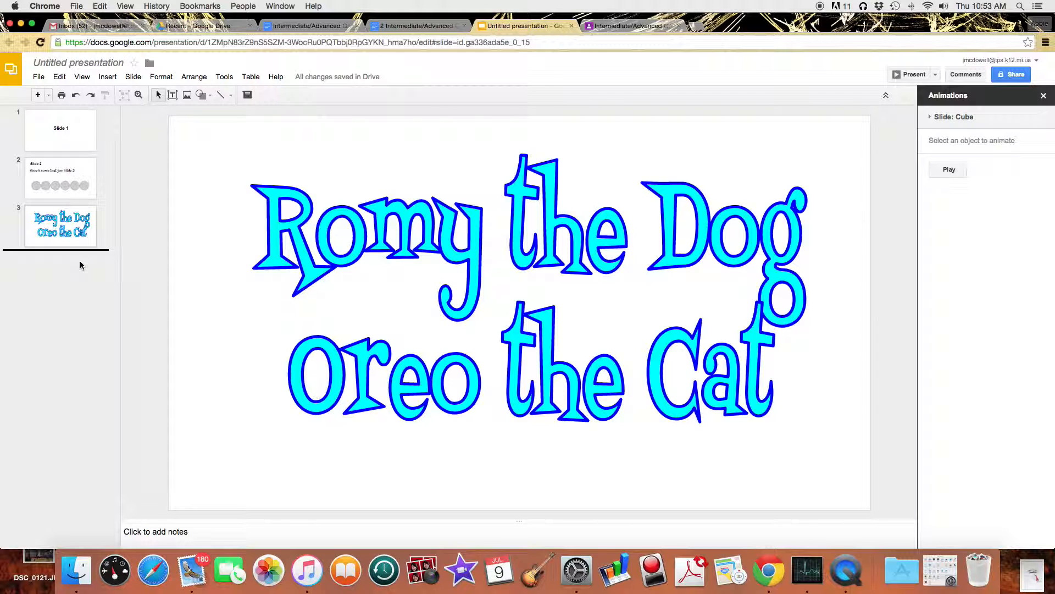
click(132, 77)
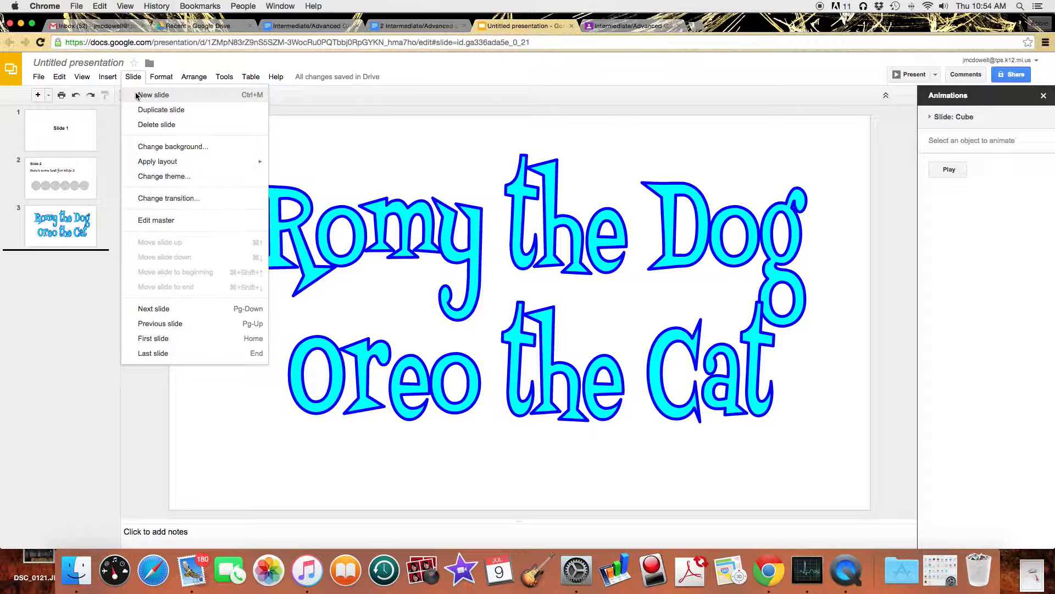
click(137, 94)
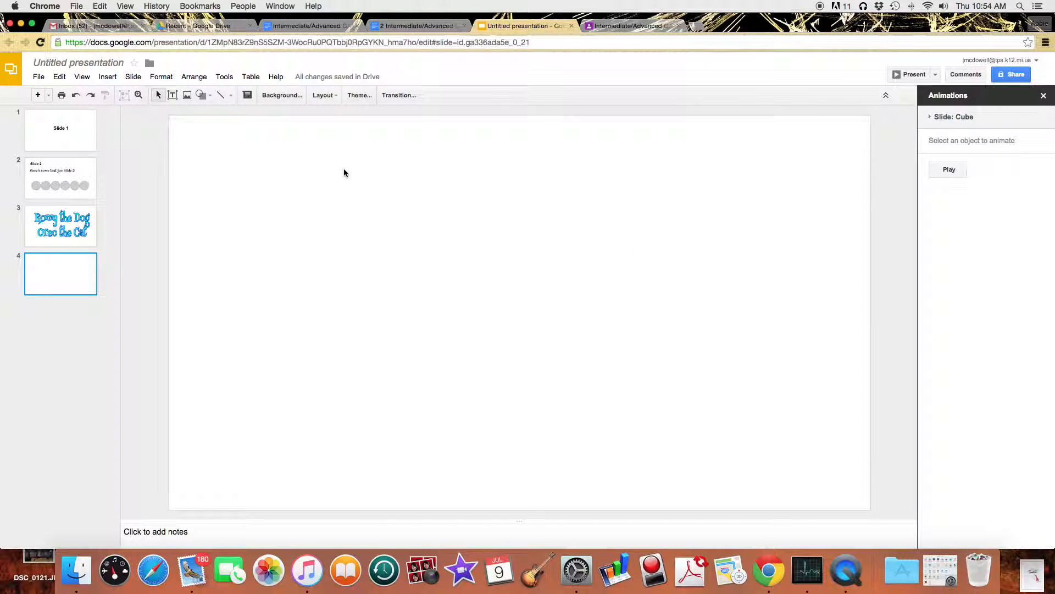
click(257, 78)
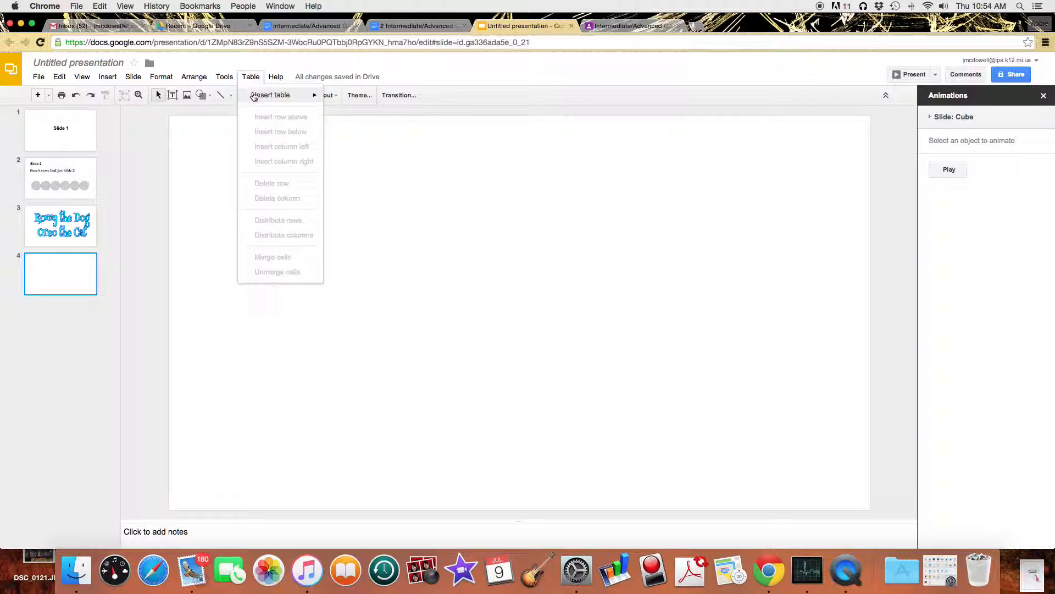
mouse_move(255, 97)
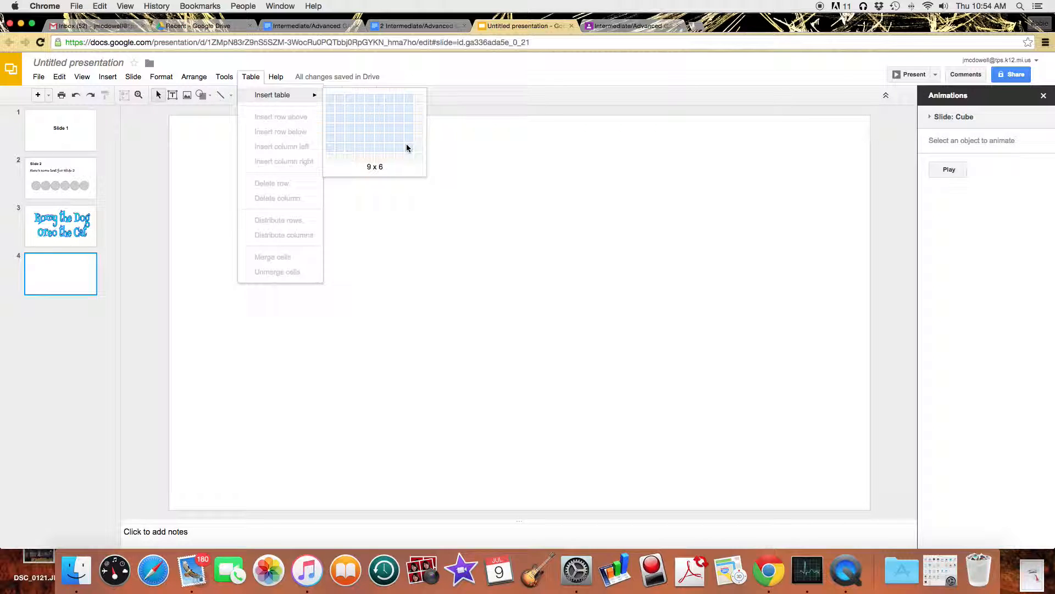
click(406, 145)
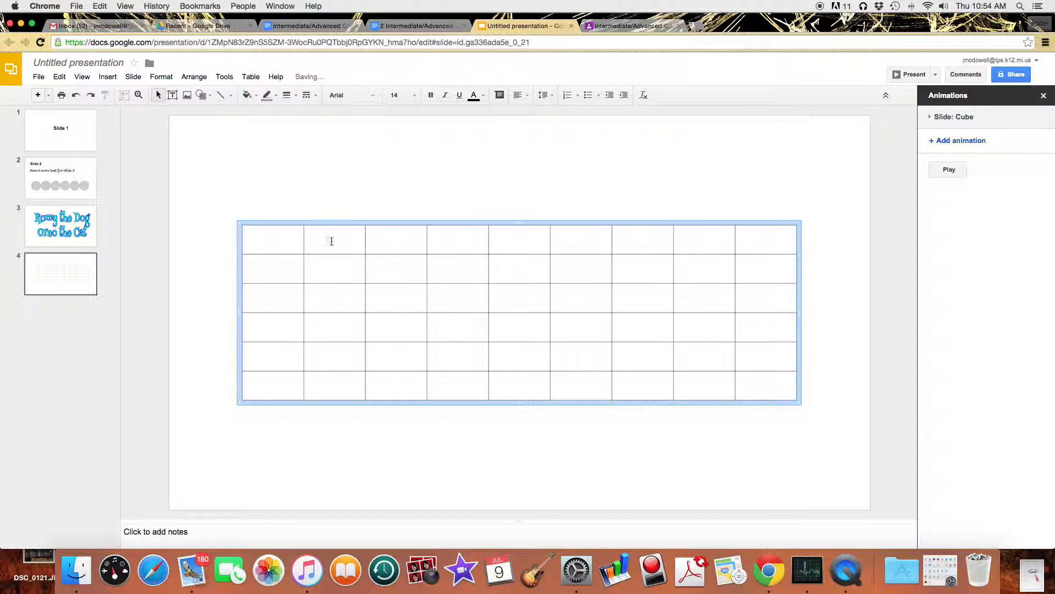
- Move several column borders in the table so the columns have uneven widths
drag(303, 240, 460, 242)
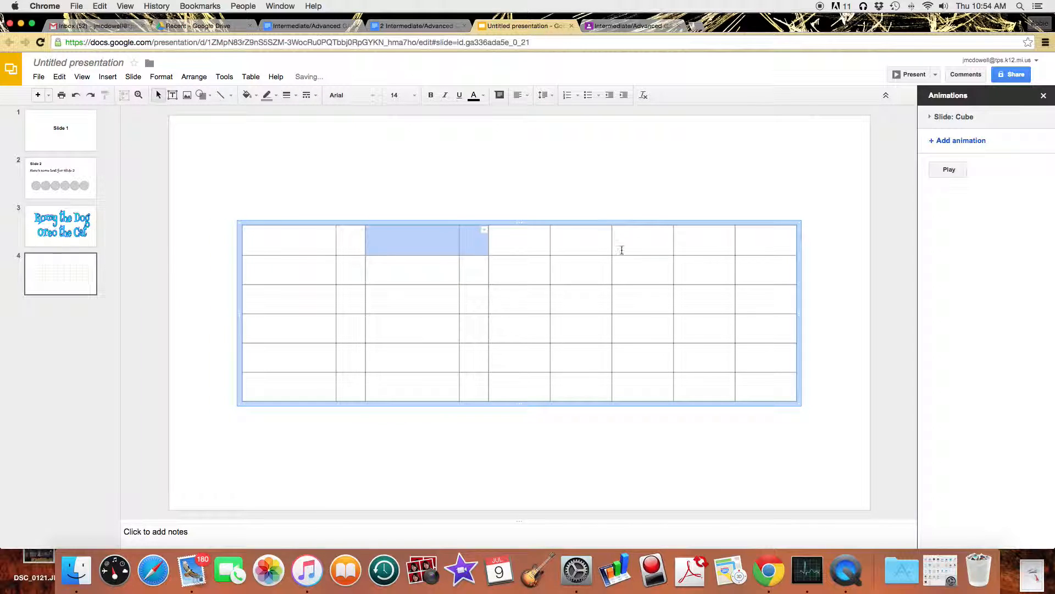
drag(612, 247, 560, 247)
drag(672, 247, 628, 247)
drag(735, 245, 675, 245)
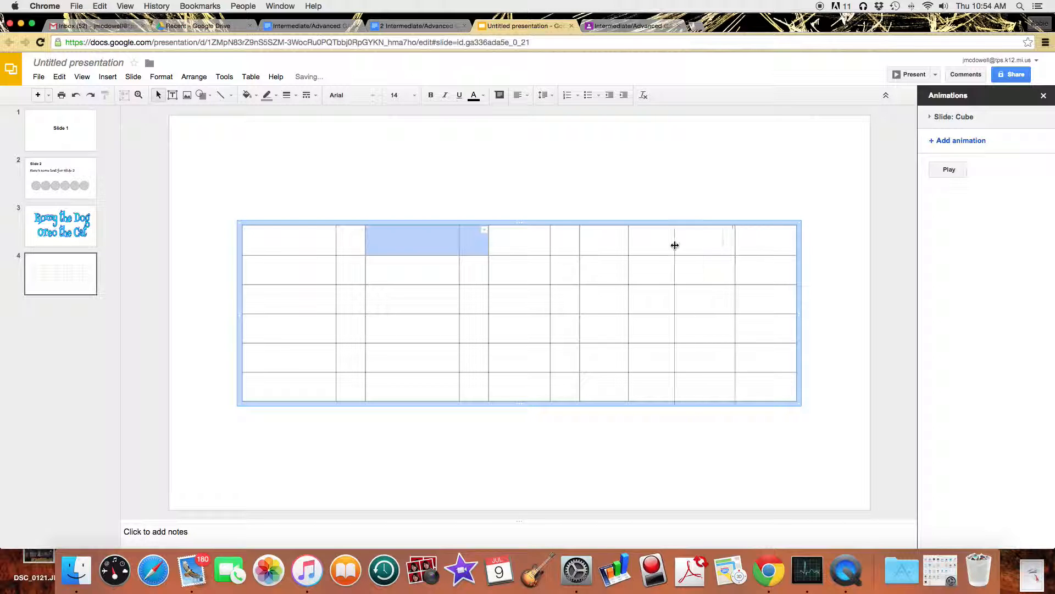
click(759, 308)
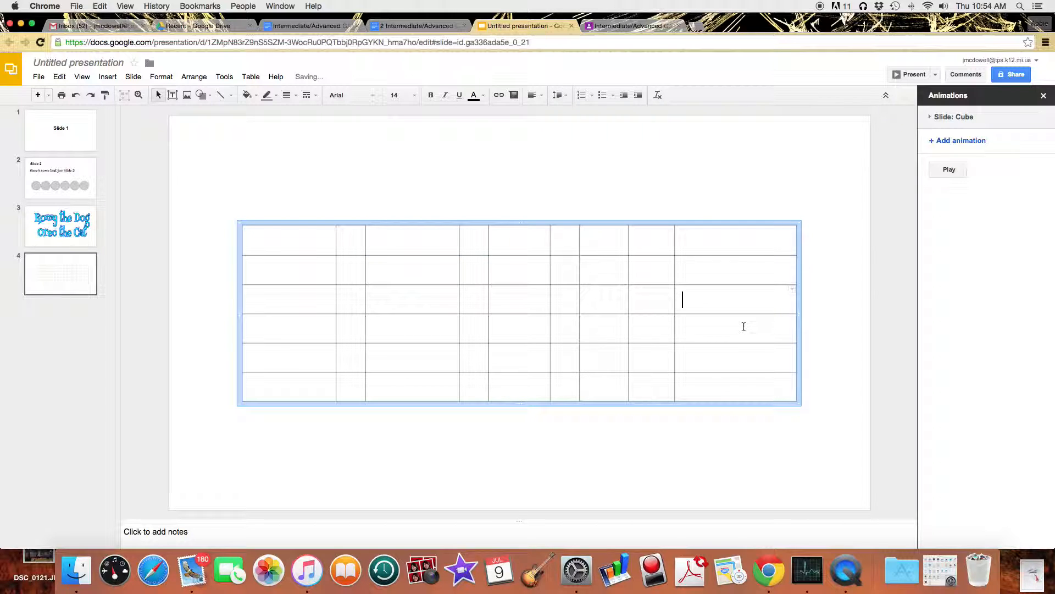
- Select the whole table and distribute its columns evenly
click(290, 241)
click(287, 223)
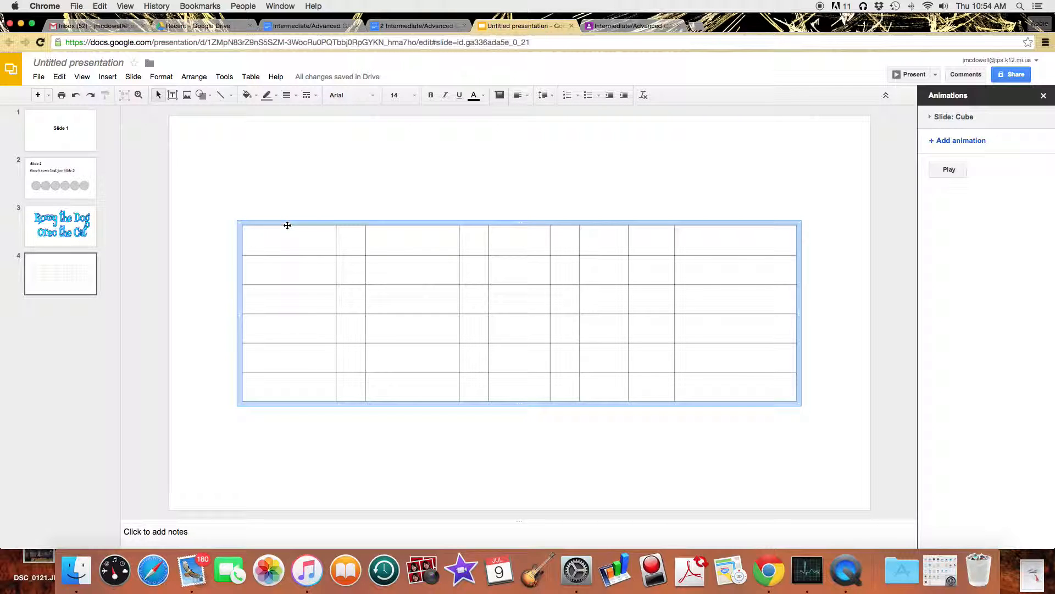
click(255, 80)
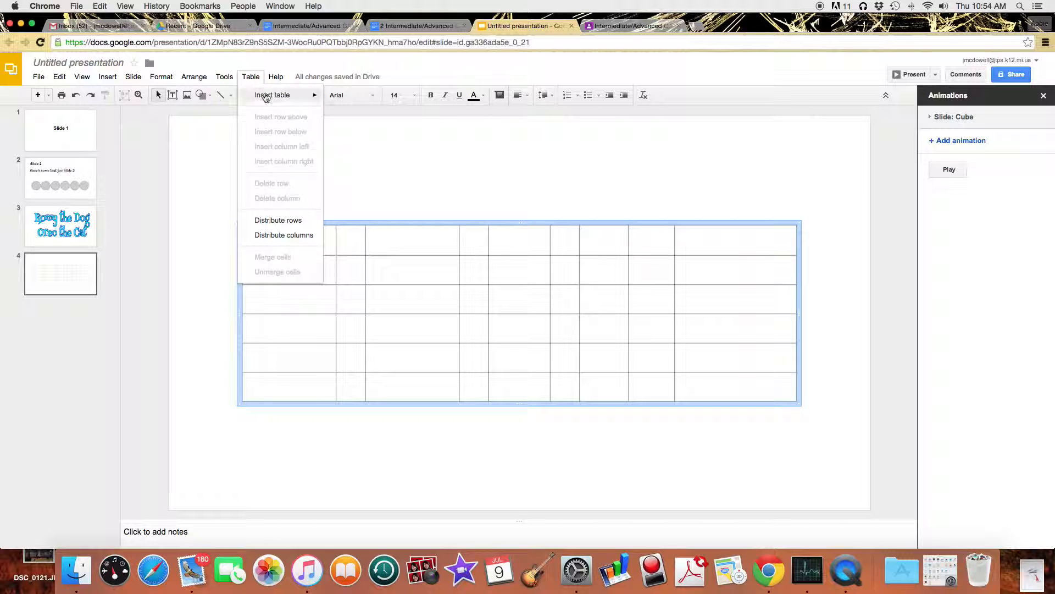
click(311, 237)
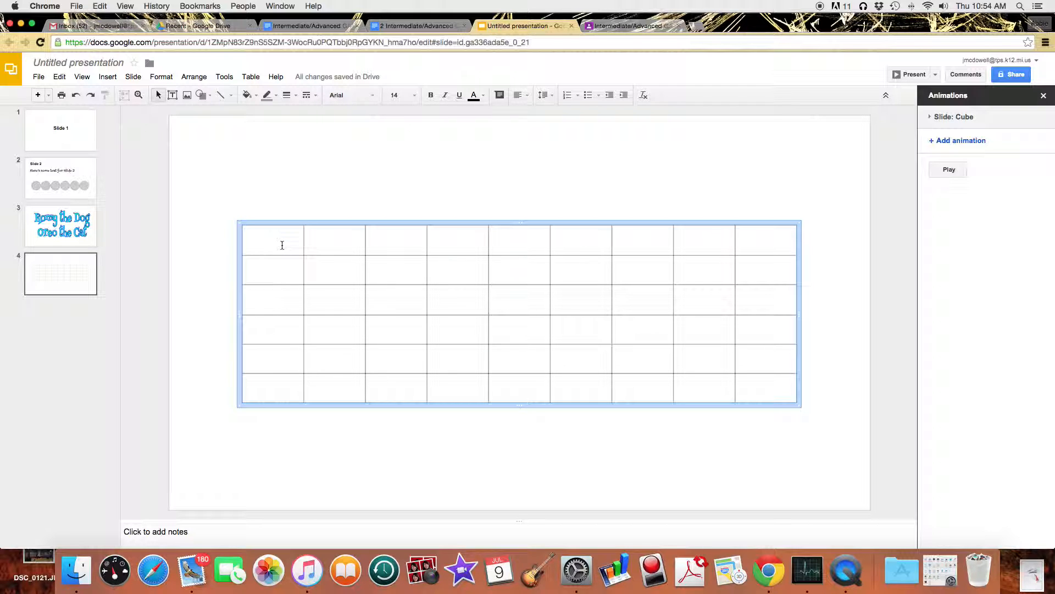
- Fill all cells in the table's first row with yellow
drag(282, 245, 757, 238)
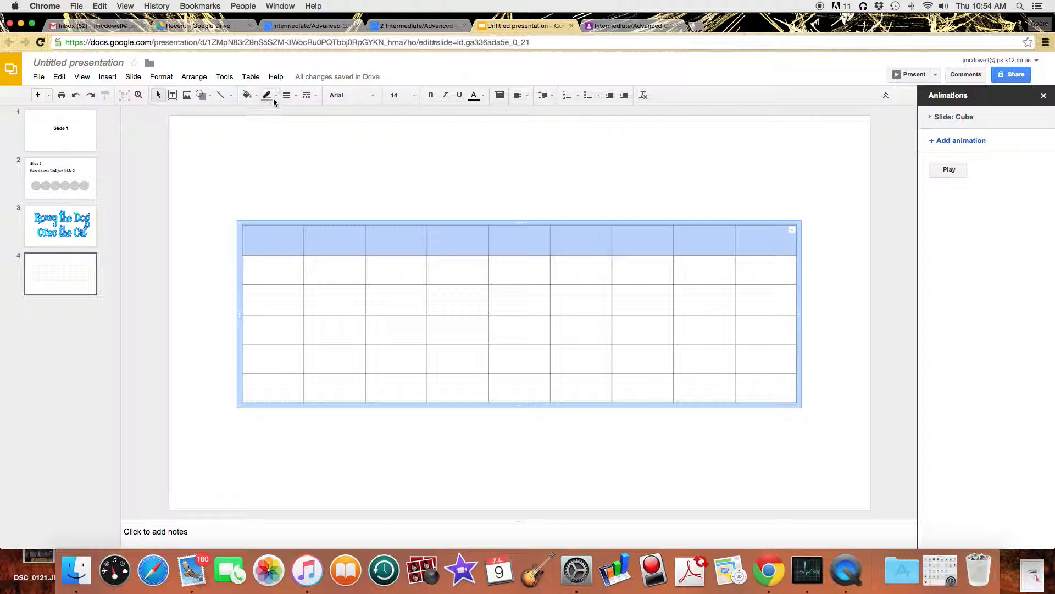
click(247, 95)
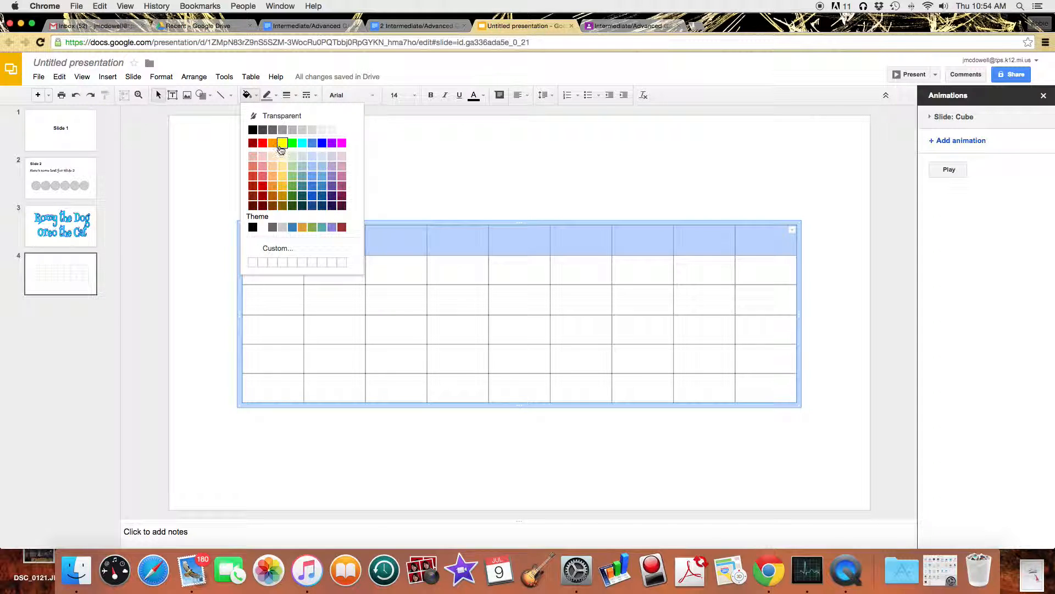
click(280, 144)
- Fill the cell in row 3, column 3 with green and the cell in row 5, column 7 with cyan
click(387, 283)
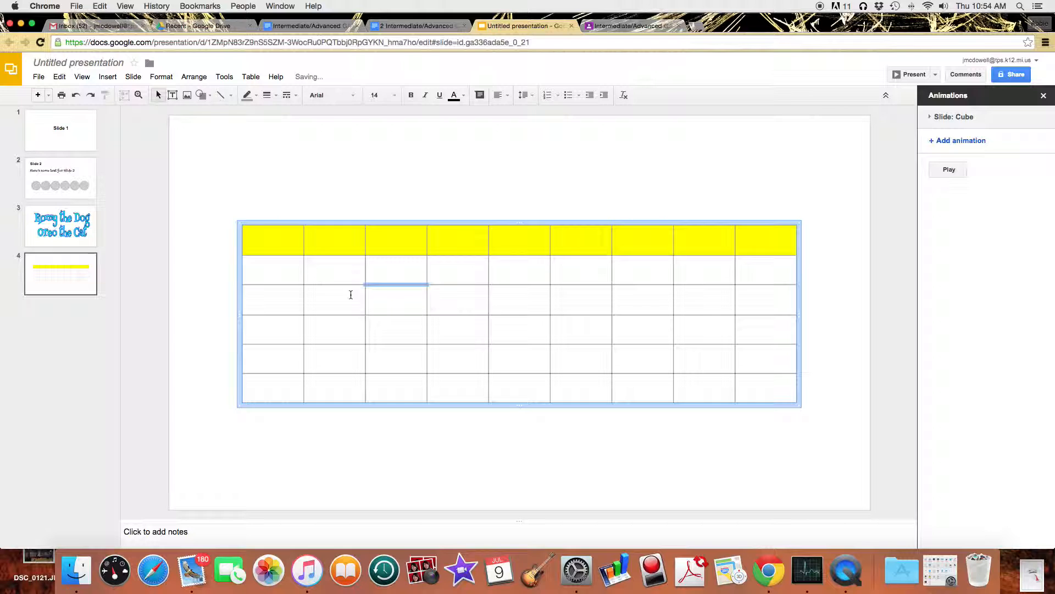
click(397, 313)
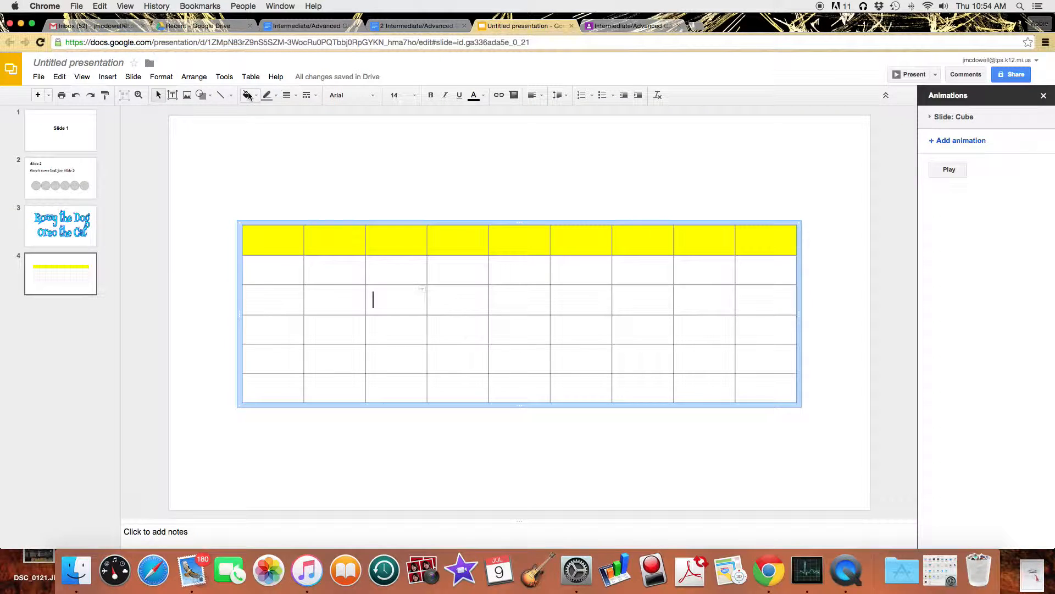
click(247, 94)
click(290, 144)
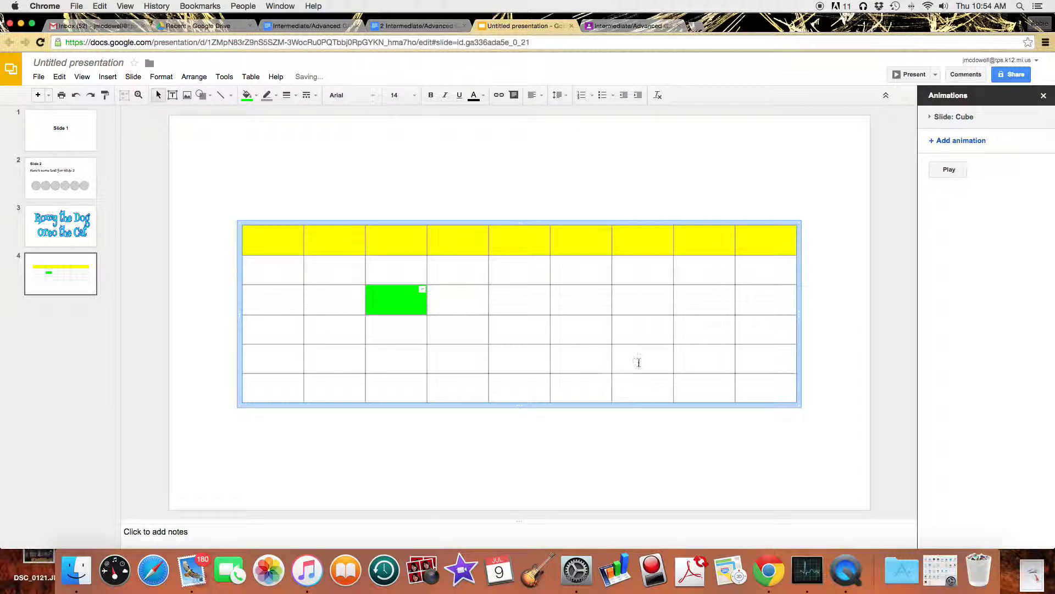
click(636, 362)
click(251, 97)
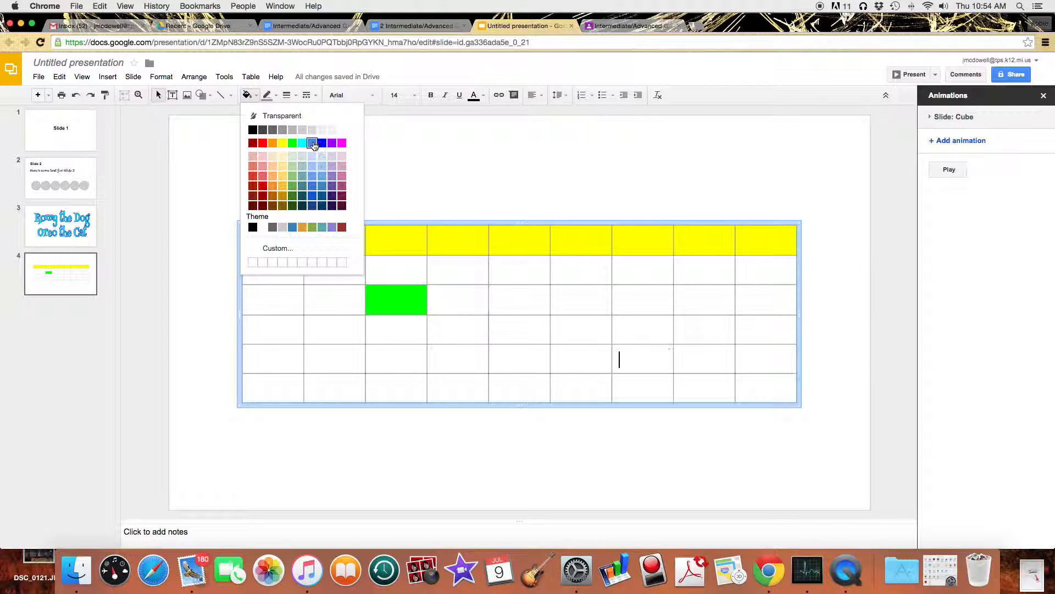
click(303, 143)
click(500, 299)
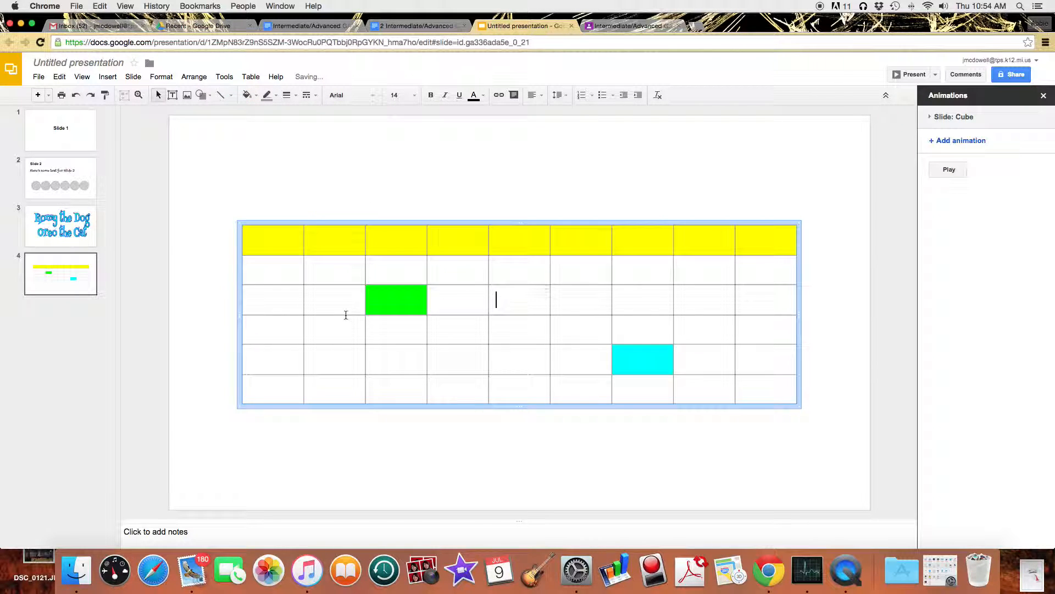
- Enter the text "Type in here and it expands." in the green table cell
click(385, 302)
text(Type in here and it)
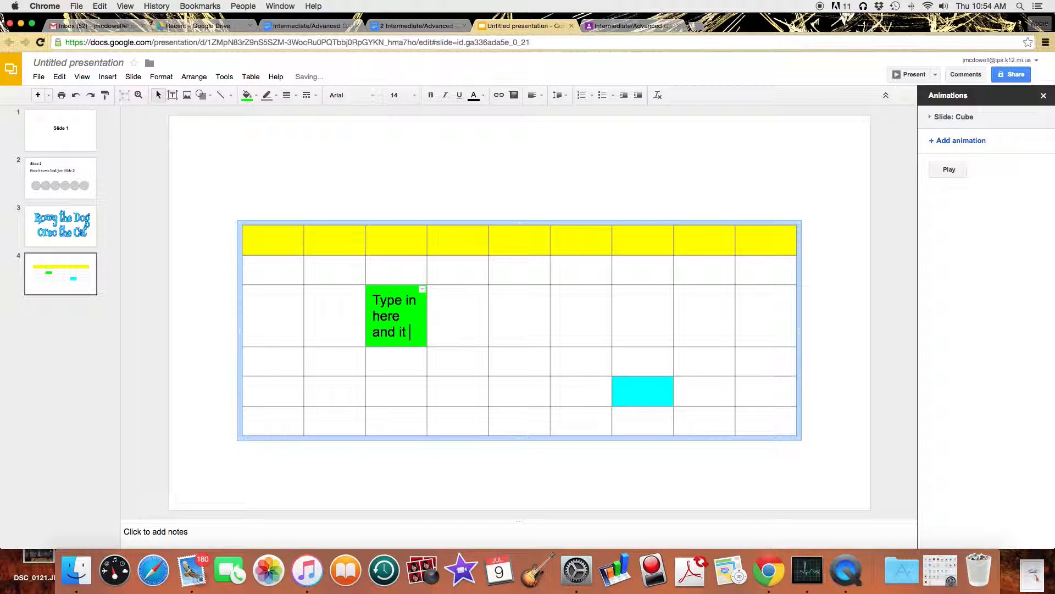
text( expa)
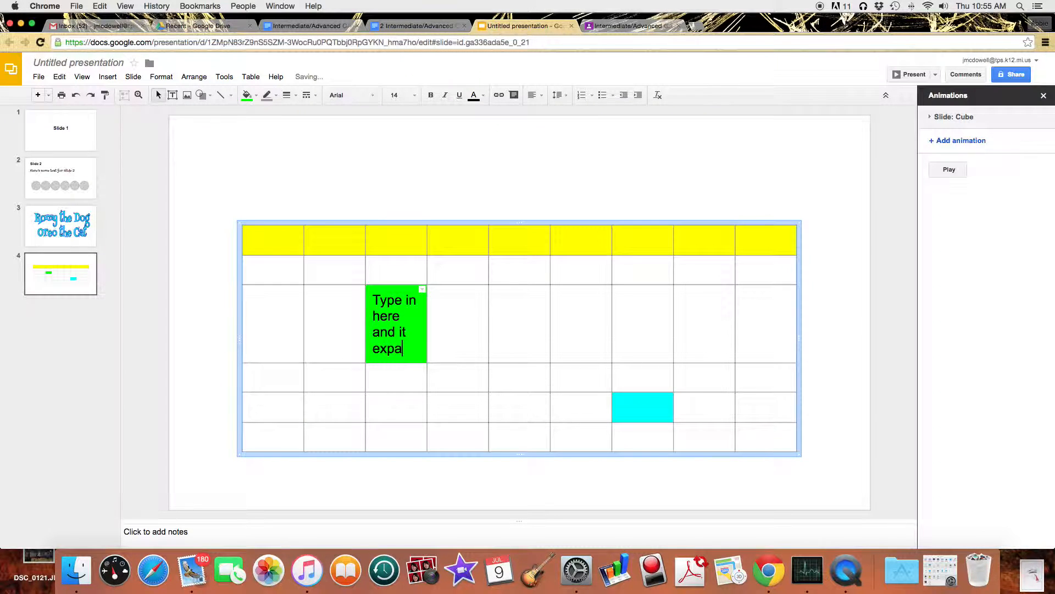
text(nds.)
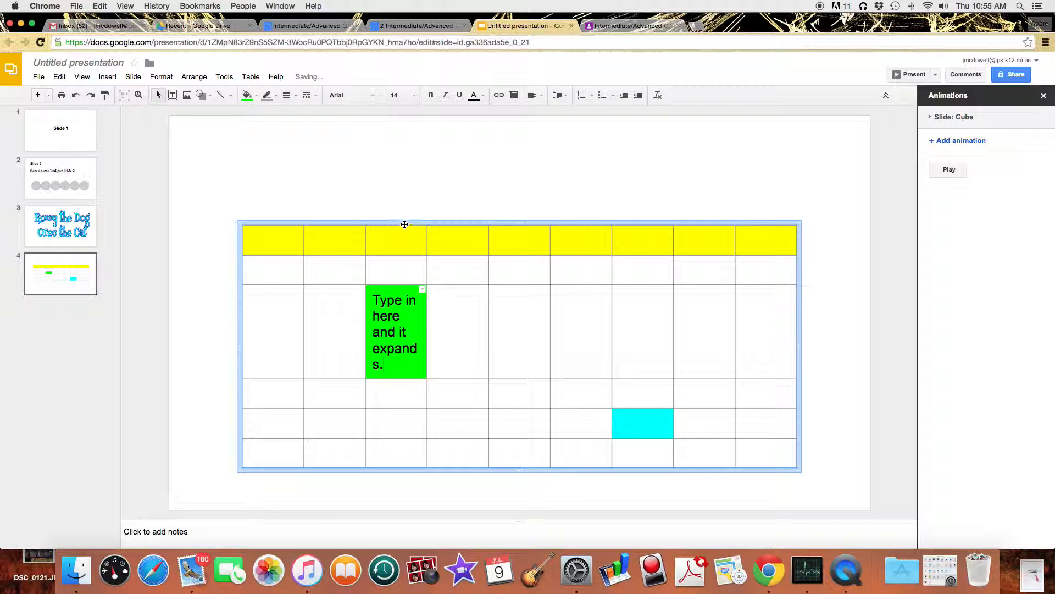
- Move the table to the upper-left part of the slide and distribute its columns evenly
drag(405, 223, 369, 133)
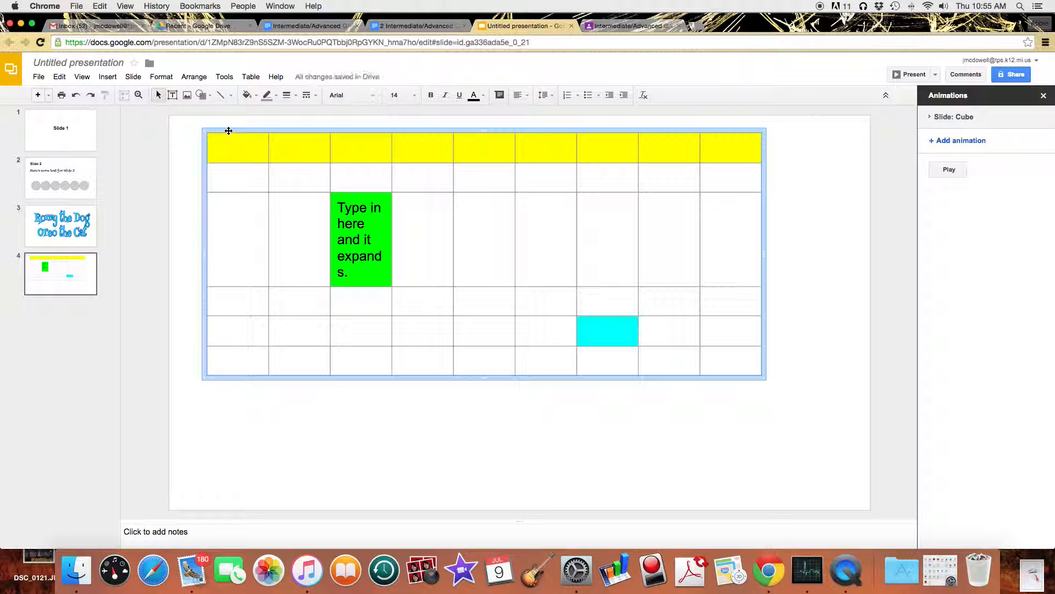
click(201, 81)
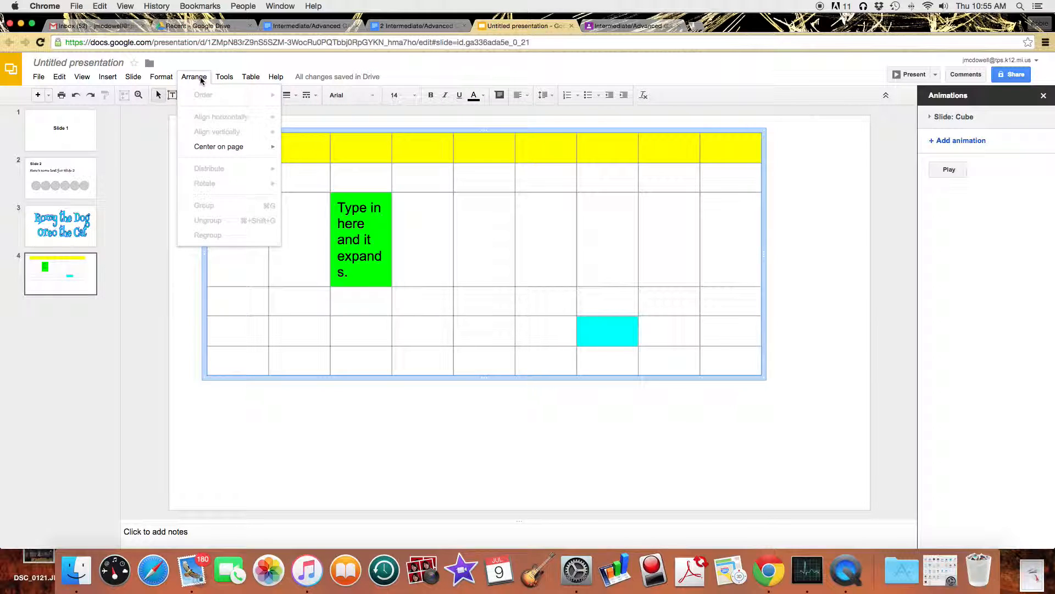
mouse_move(249, 77)
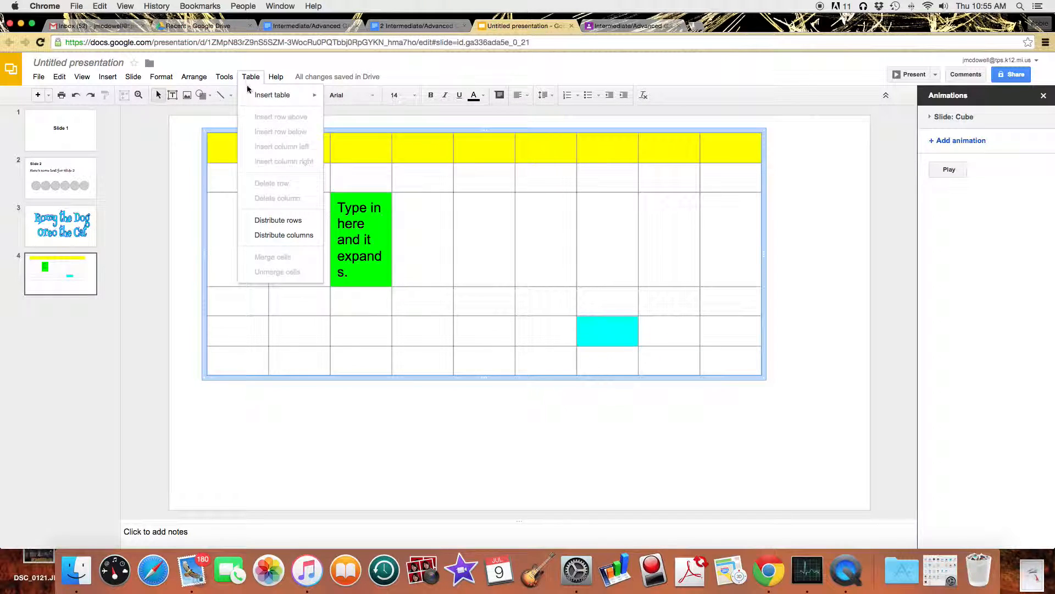
click(312, 240)
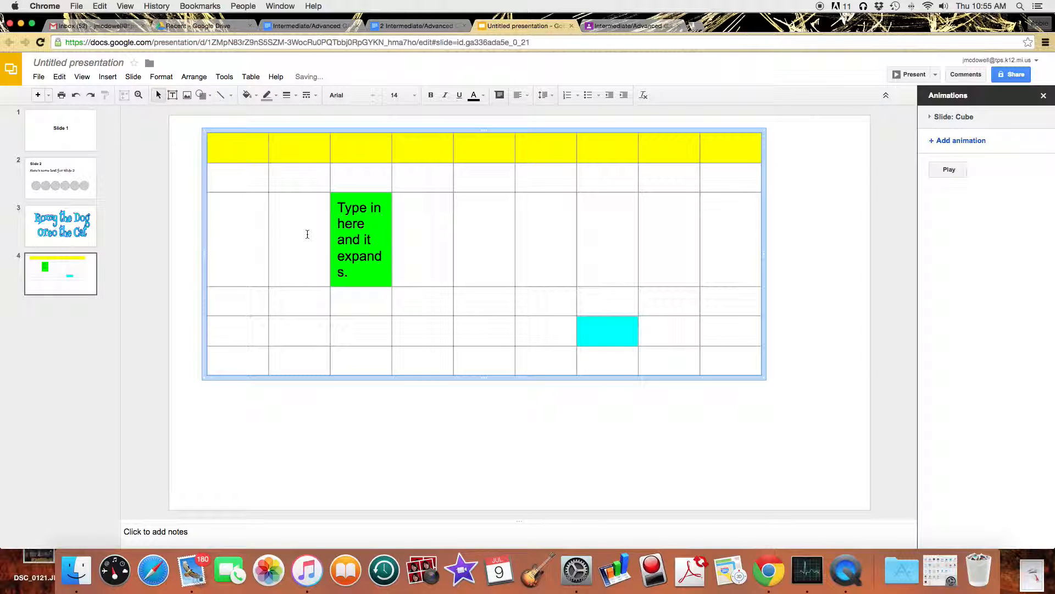
- Enlarge the table until it nearly fills the slide and distribute its columns evenly
click(441, 262)
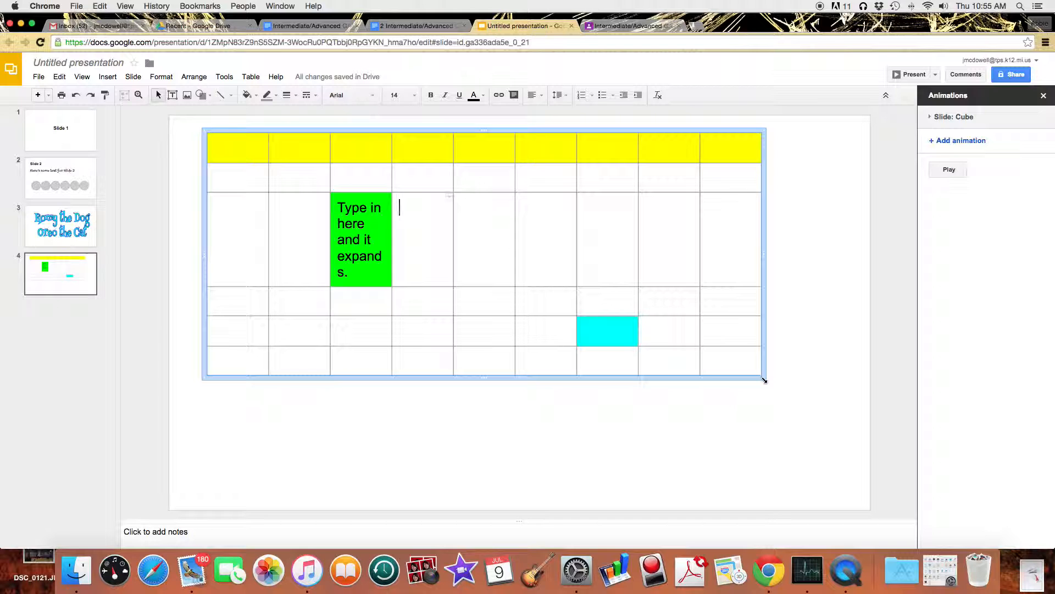
drag(764, 379, 839, 466)
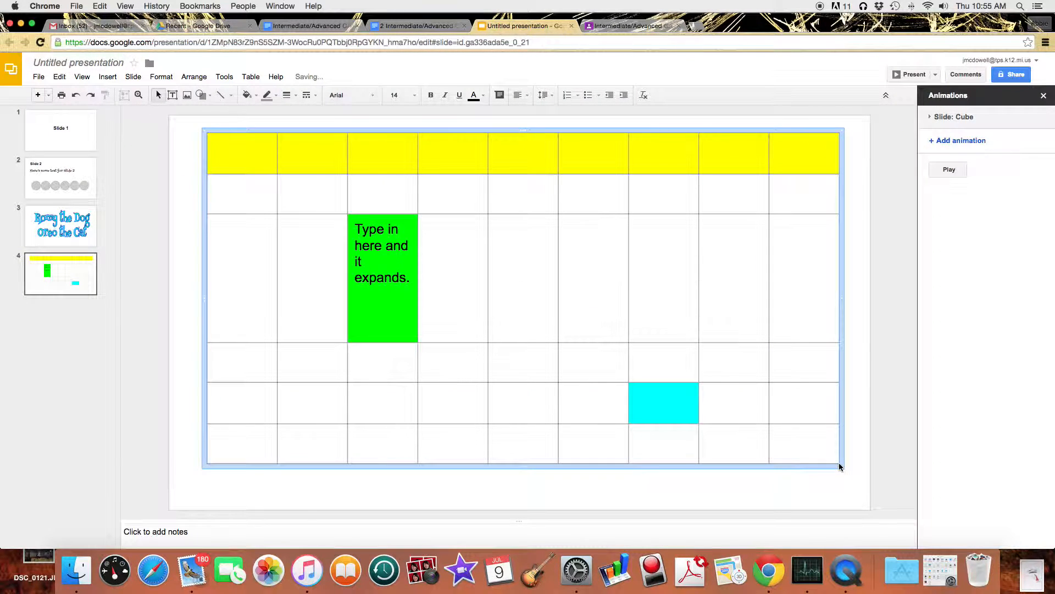
click(252, 77)
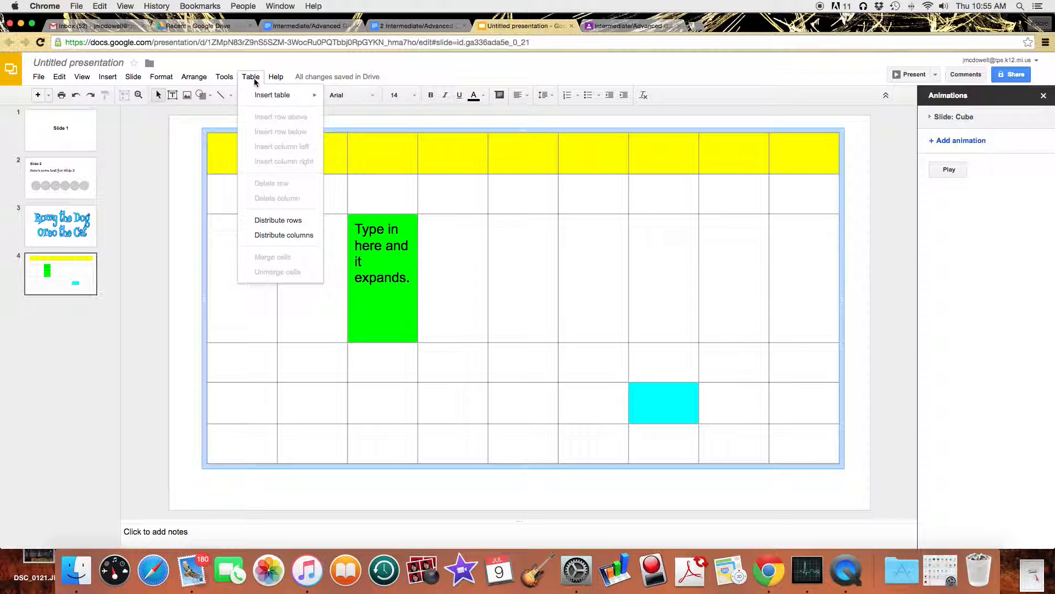
click(297, 234)
click(397, 304)
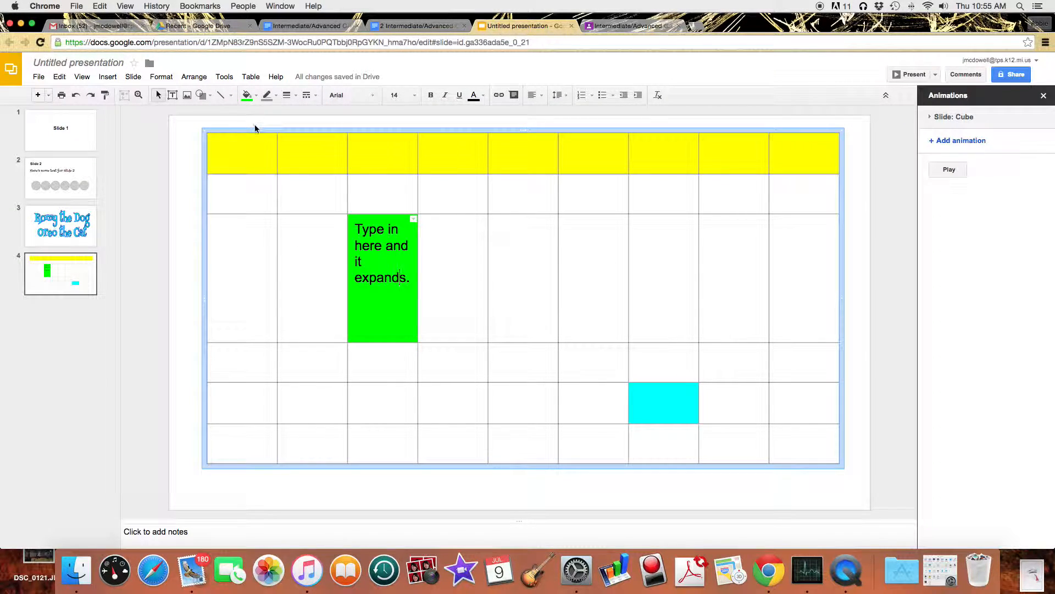
- Distribute the rows of the enlarged table evenly and check how far it extends down the slide
click(251, 76)
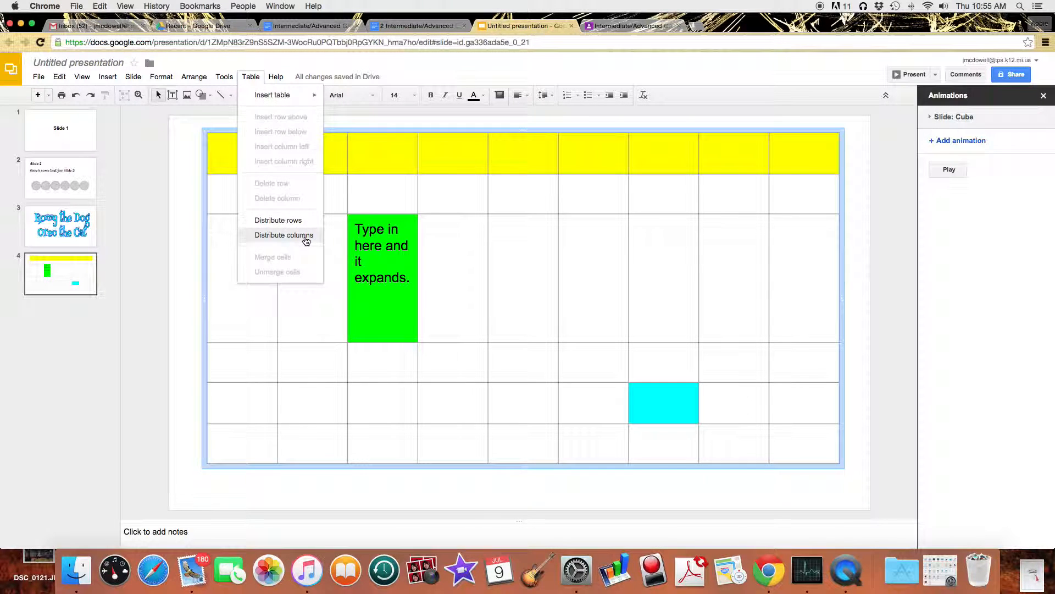
click(300, 221)
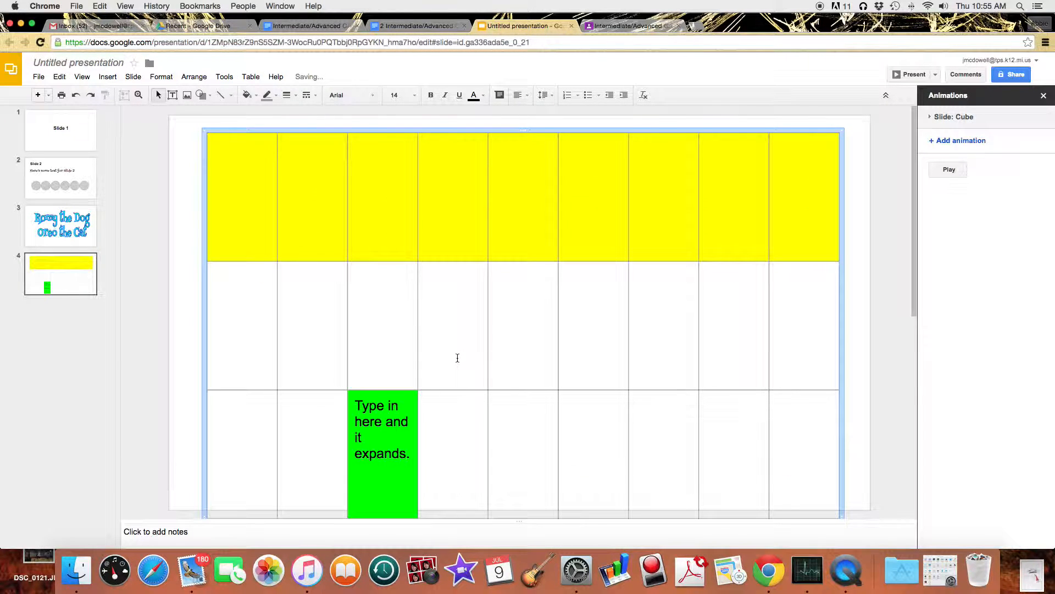
scroll(458, 358, down, 10)
scroll(461, 357, up, 10)
- Shrink the table in width and height and move it to the top centre of the slide
drag(846, 130, 663, 375)
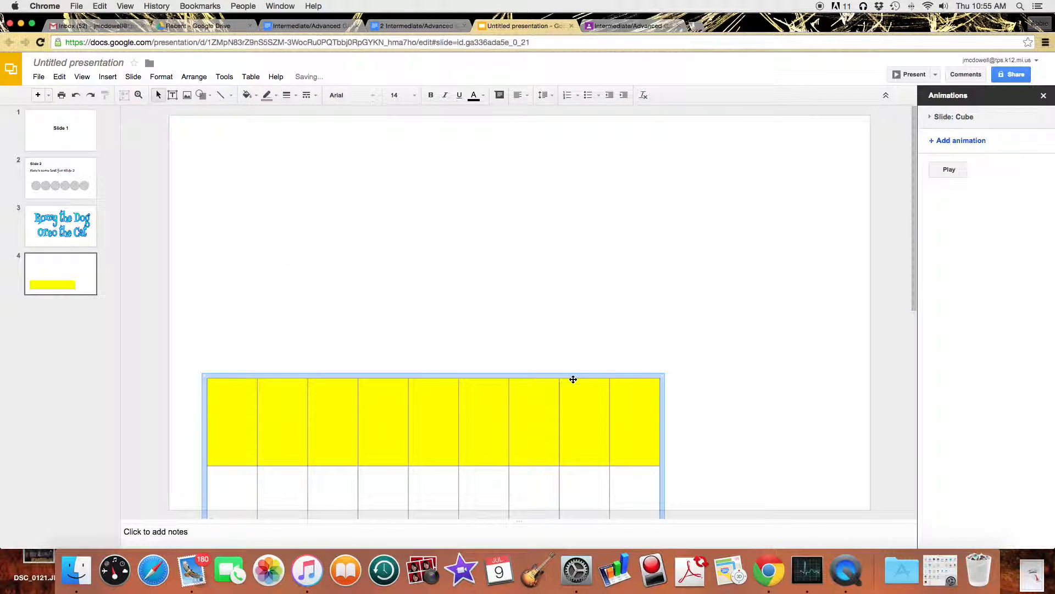
drag(572, 377, 664, 147)
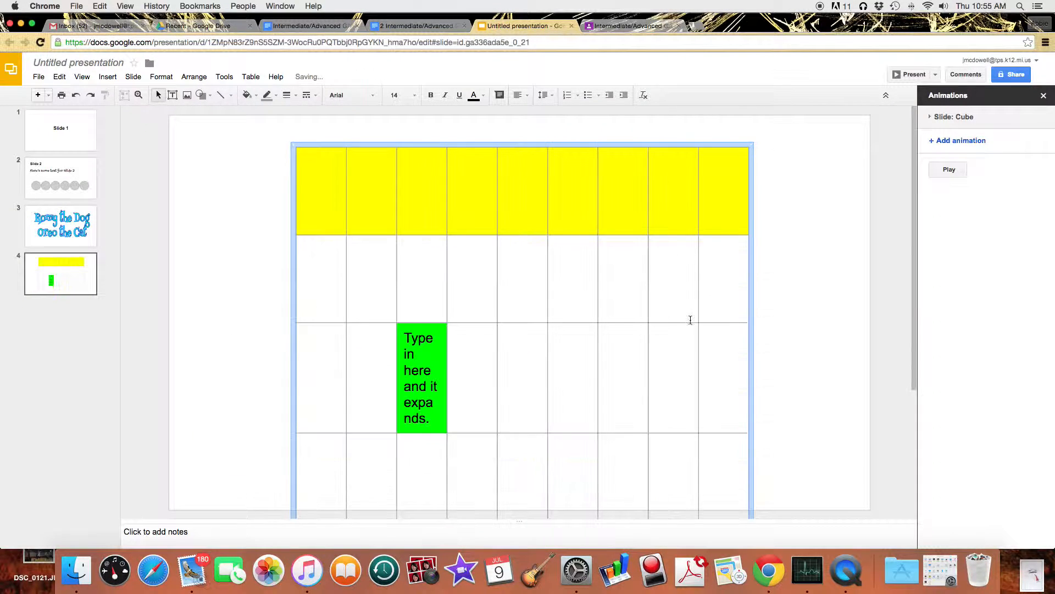
drag(521, 144, 522, 309)
drag(618, 310, 588, 133)
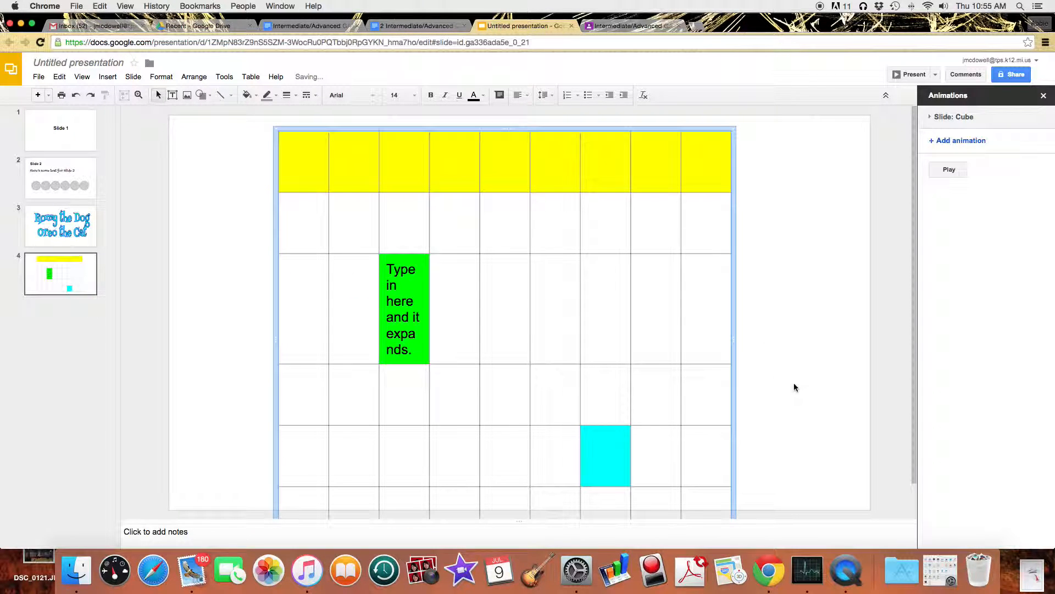
- Distribute the rows of the shrunken table evenly again
double_click(399, 303)
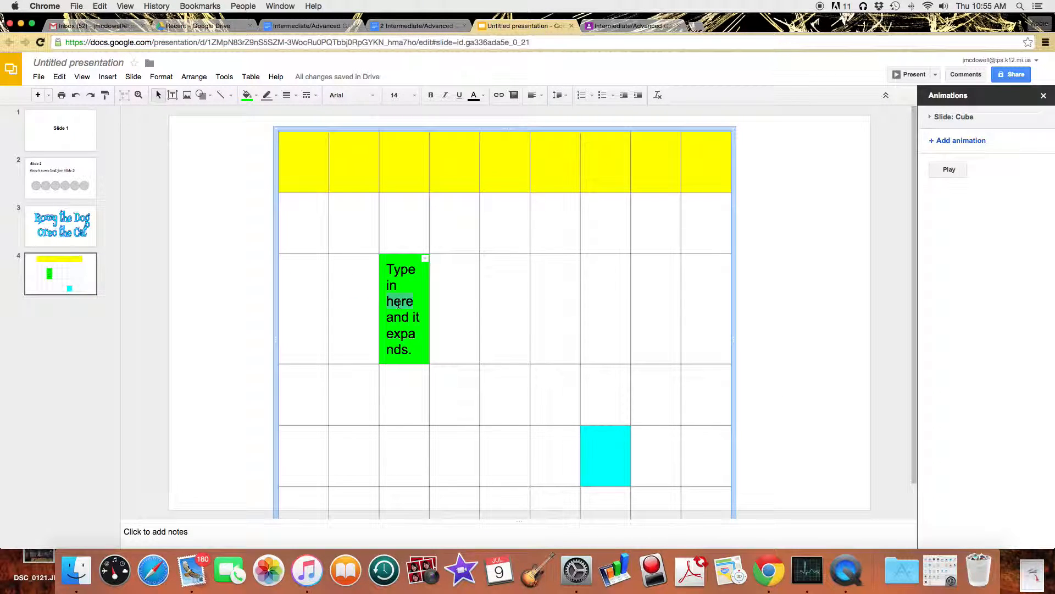
click(305, 130)
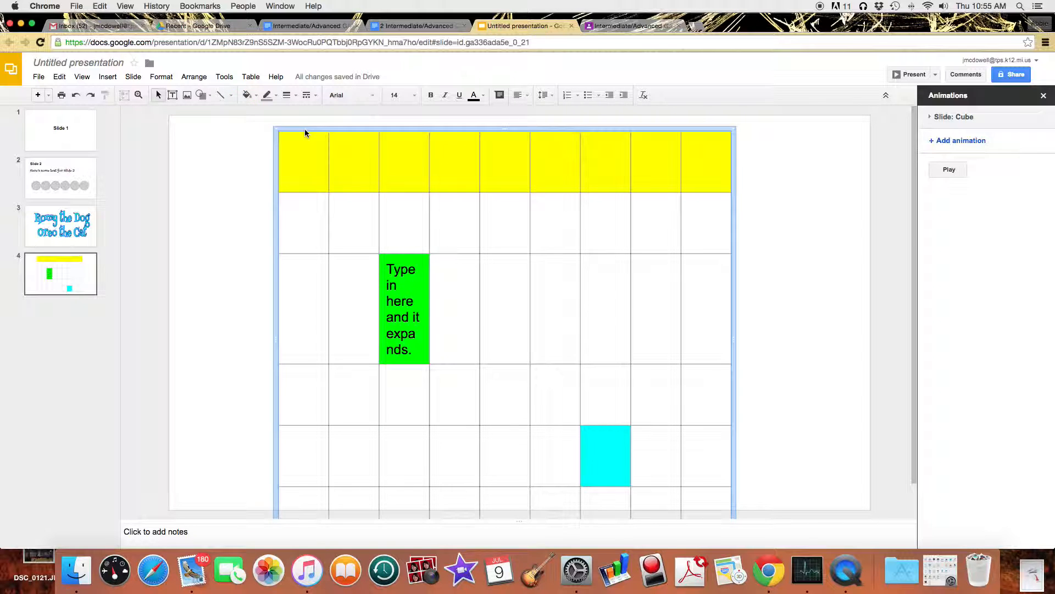
click(250, 77)
click(278, 220)
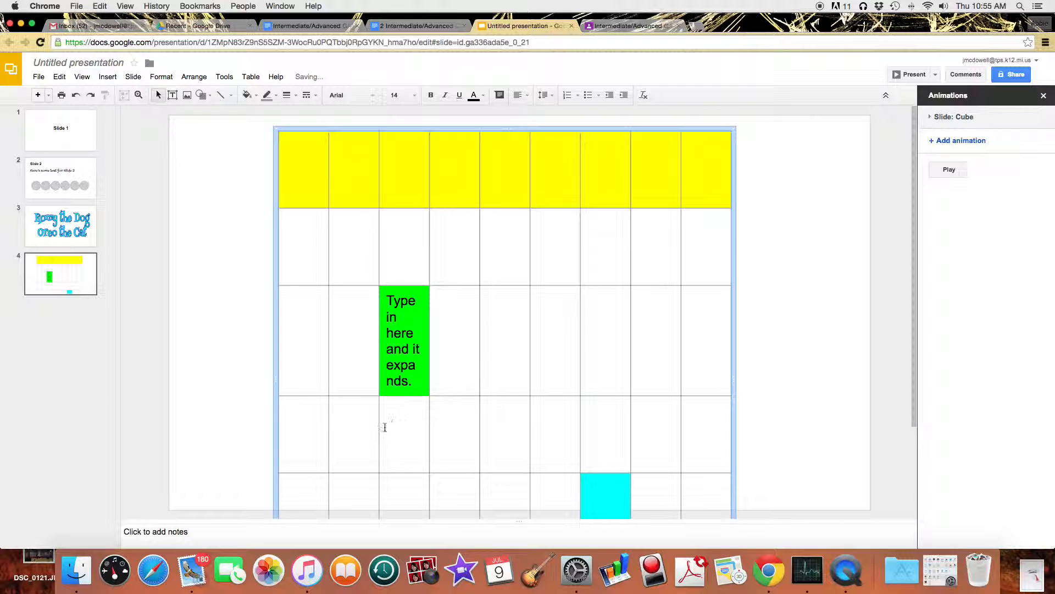
- Reduce the table's height so that its last row fits within the slide
scroll(518, 412, down, 3)
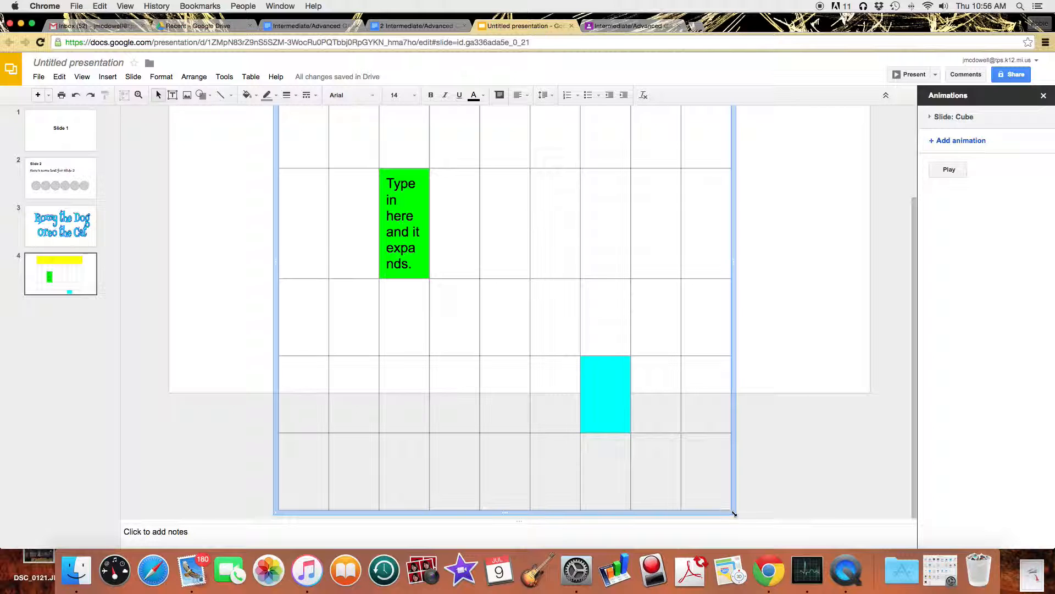
drag(734, 513, 744, 350)
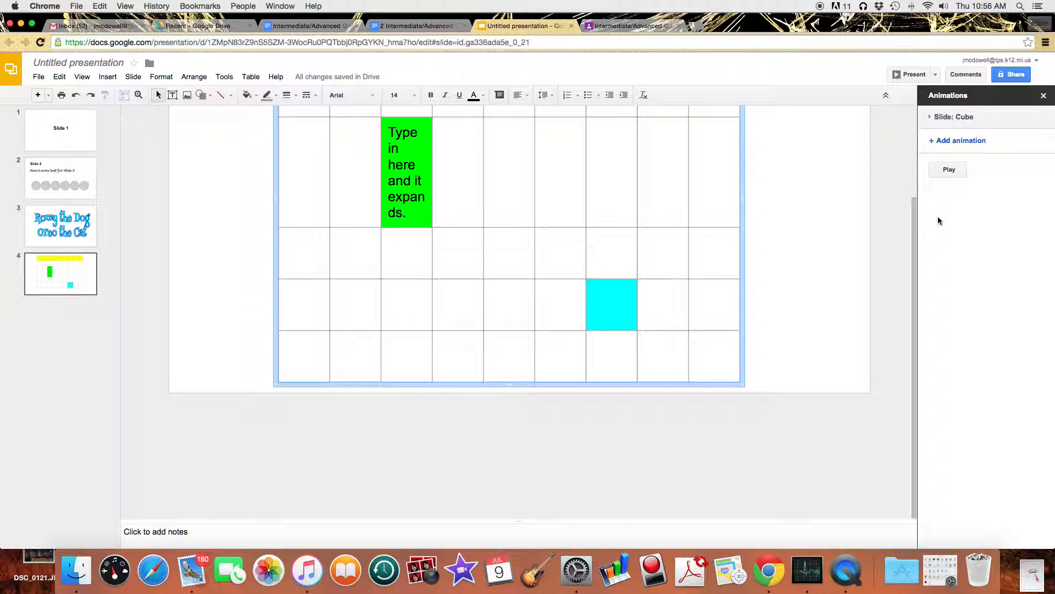
drag(912, 222, 912, 141)
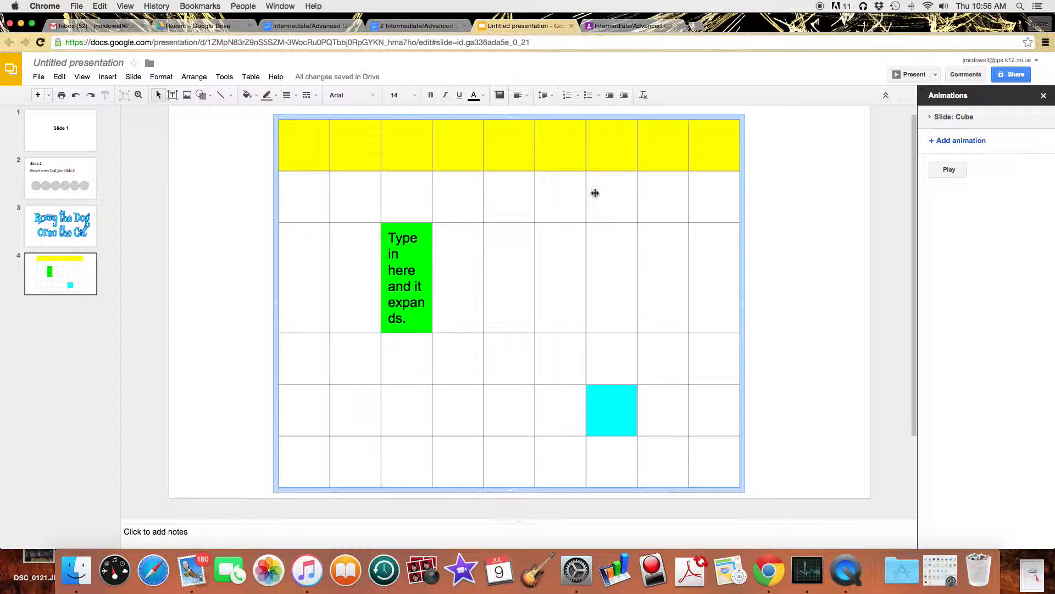
- Merge the last four cells of the table's second row and unmerge them again
drag(558, 198, 700, 190)
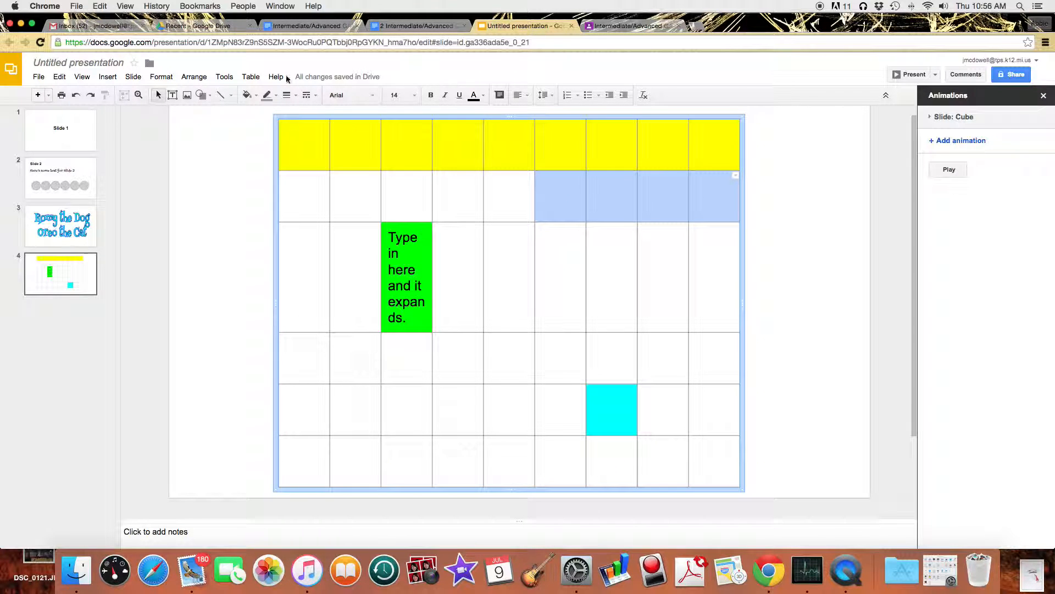
click(250, 77)
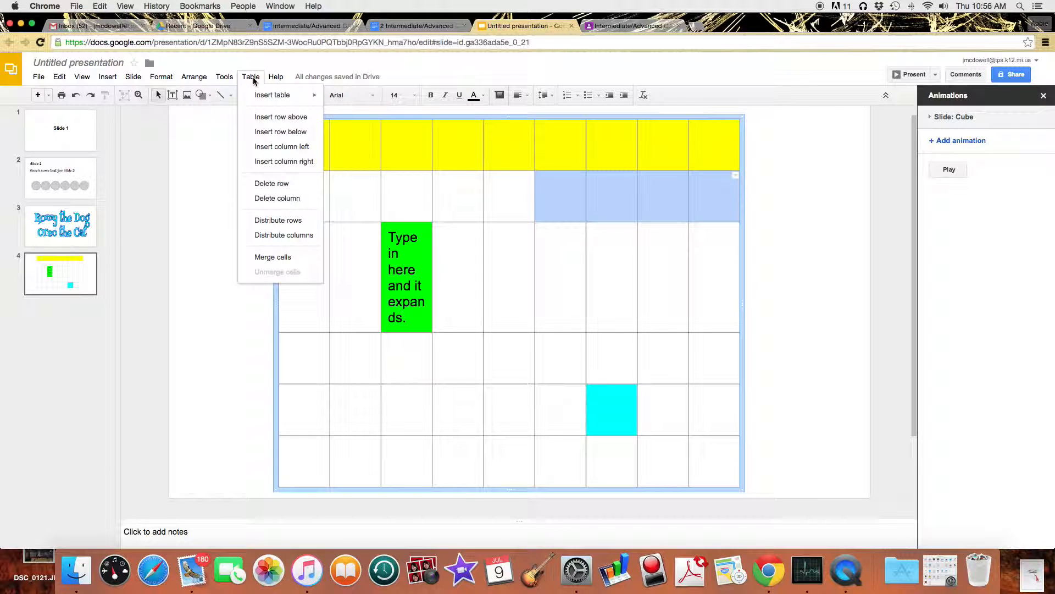
click(273, 257)
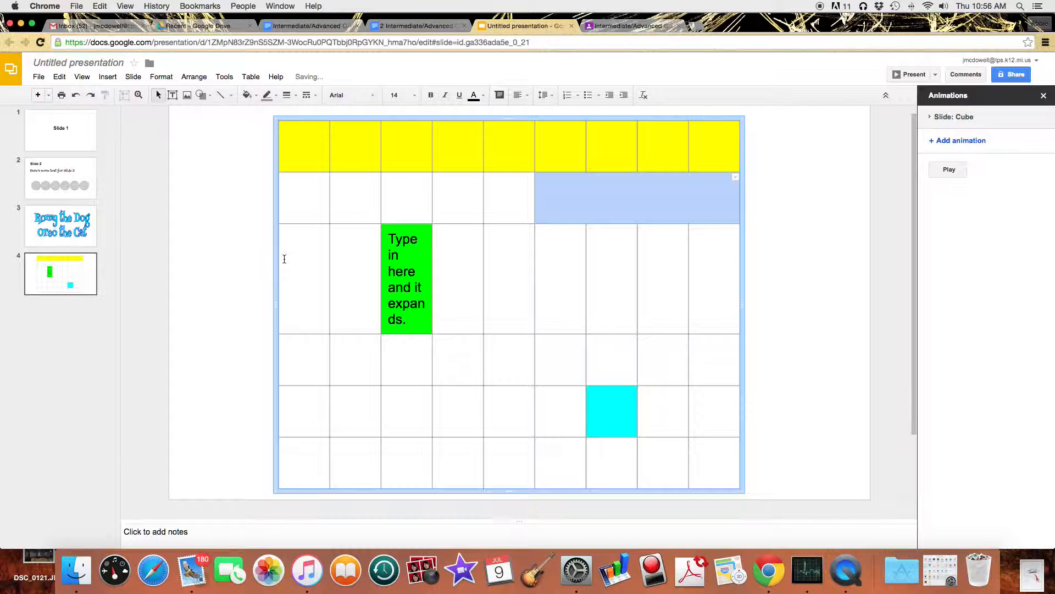
click(250, 77)
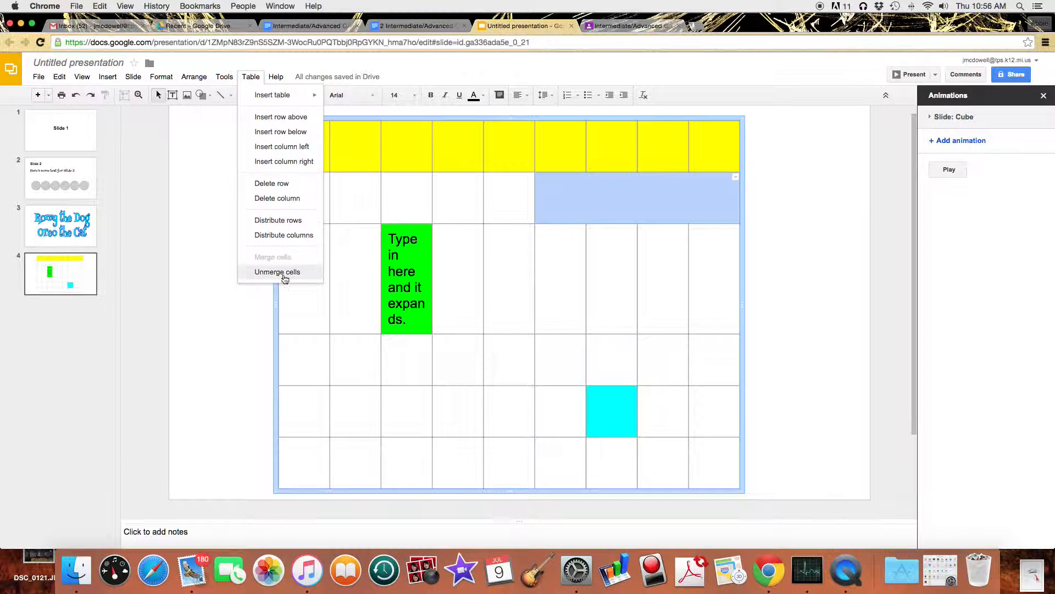
click(283, 272)
- Merge the cells in rows 4 to 6 of the table's last four columns into one cell
drag(568, 372, 687, 464)
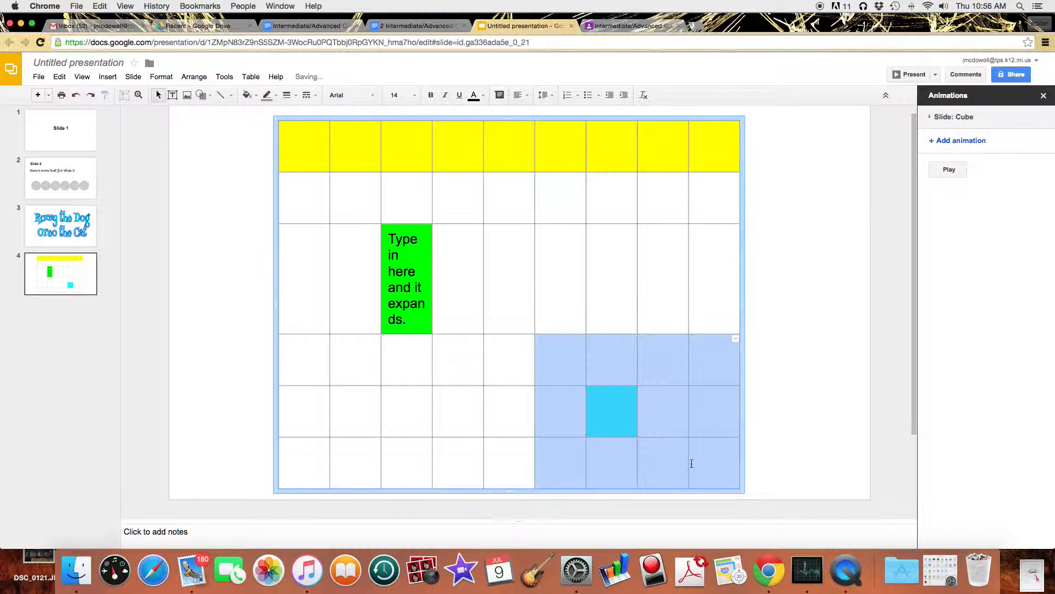
click(250, 77)
click(290, 256)
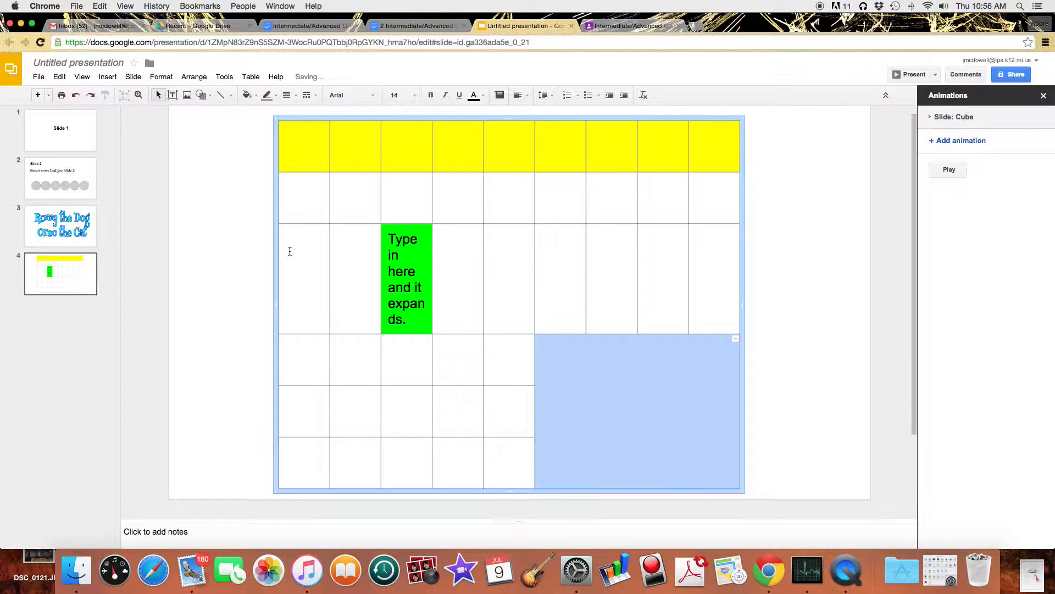
- Fill the large merged cell in the table's lower-right corner with cyan
click(600, 390)
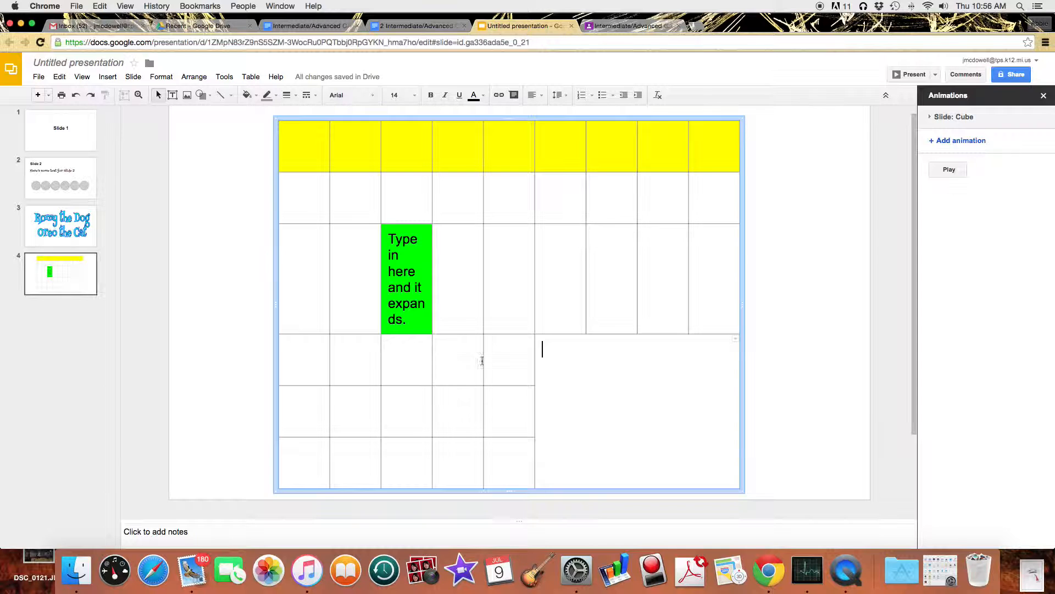
click(254, 100)
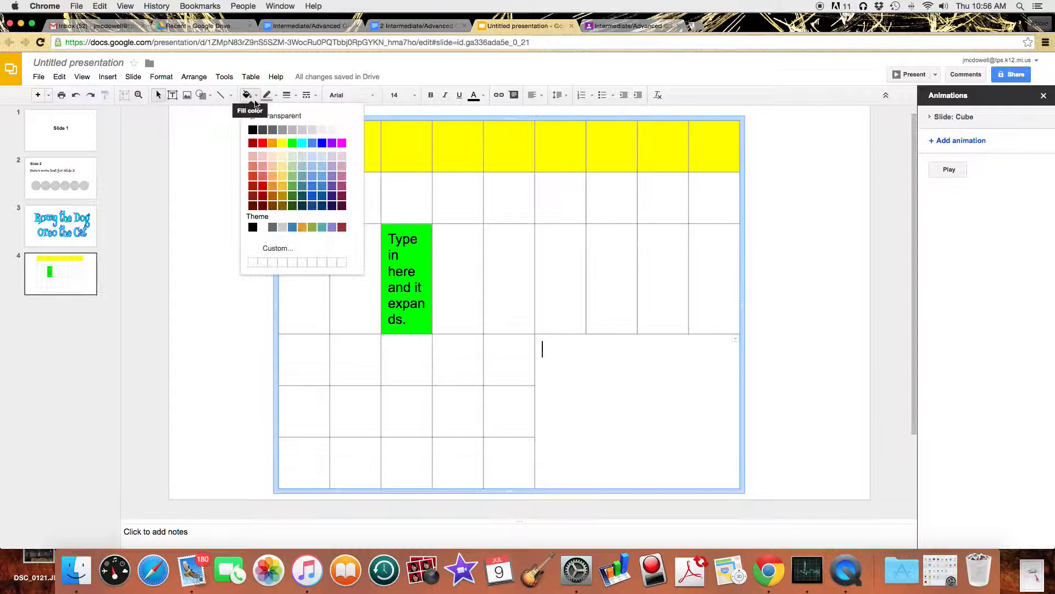
click(303, 143)
click(783, 330)
click(687, 379)
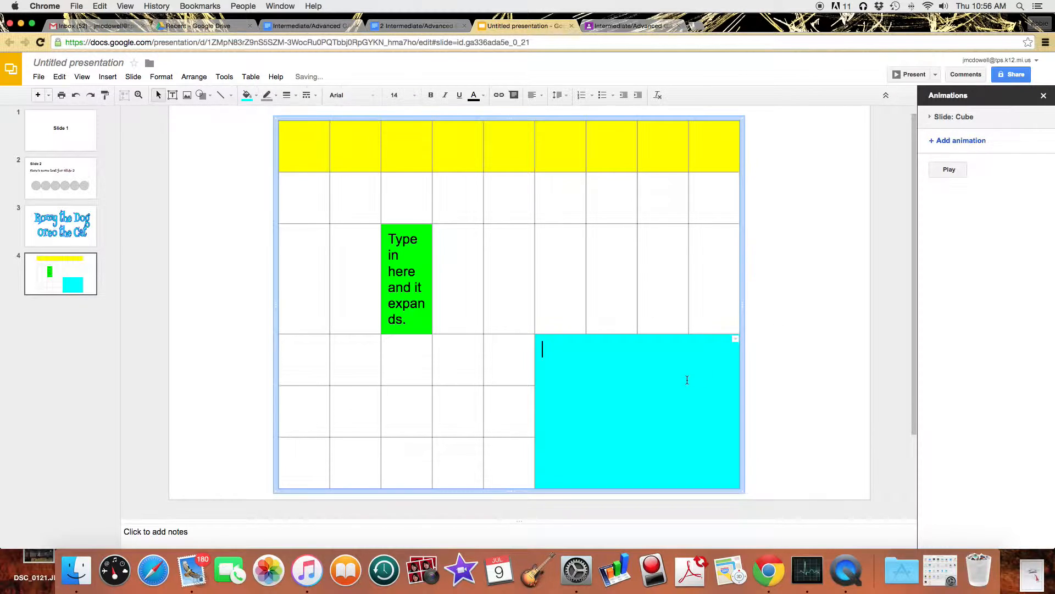
- Undo the cyan fill and the cell merge, and redo both changes
click(76, 96)
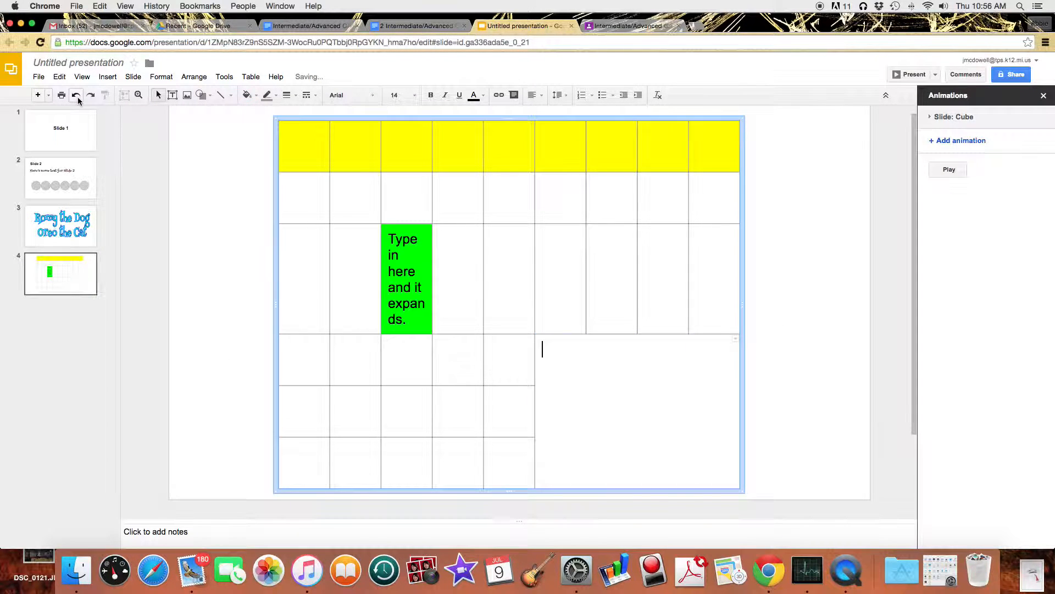
click(78, 98)
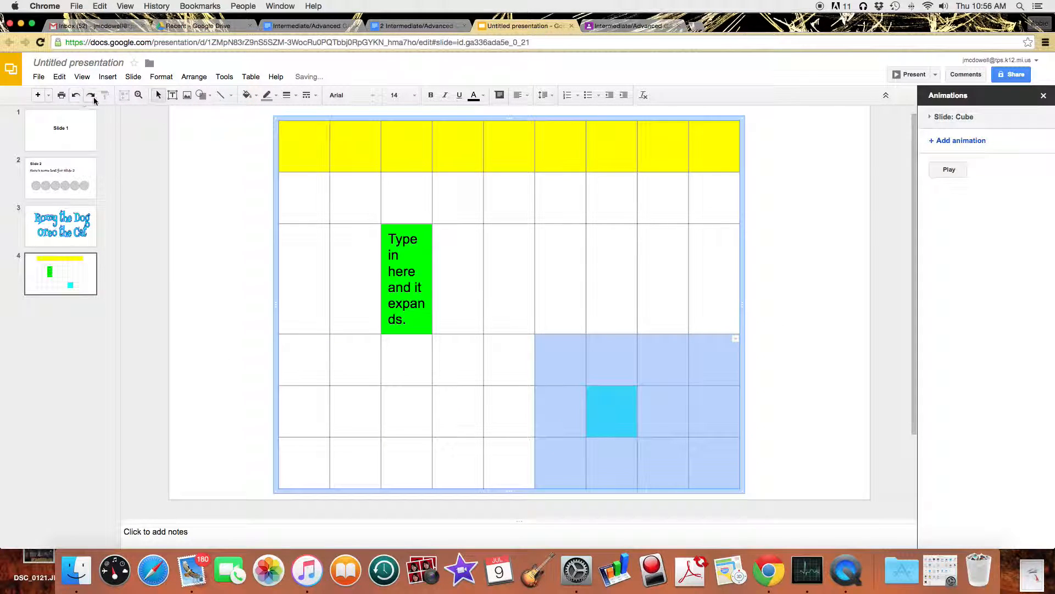
click(91, 98)
click(93, 98)
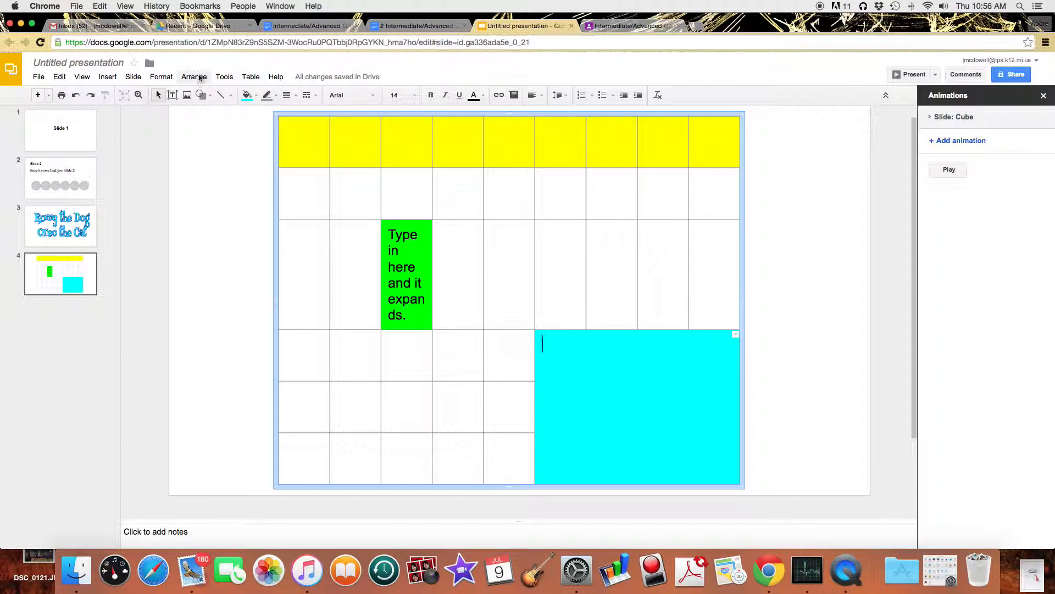
- Unmerge the large cyan cell back into individual cells
click(251, 77)
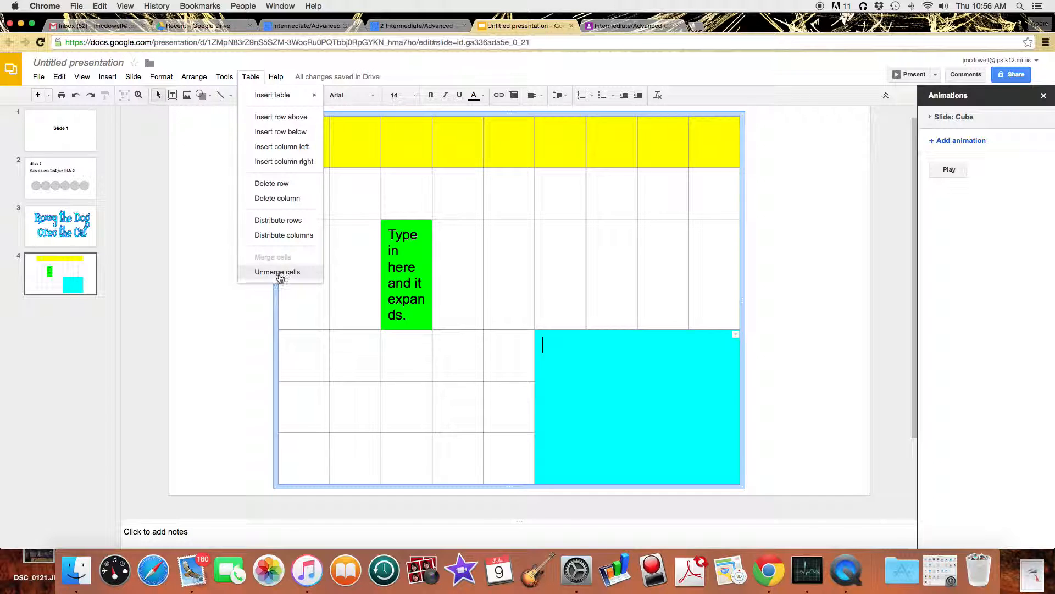
click(258, 272)
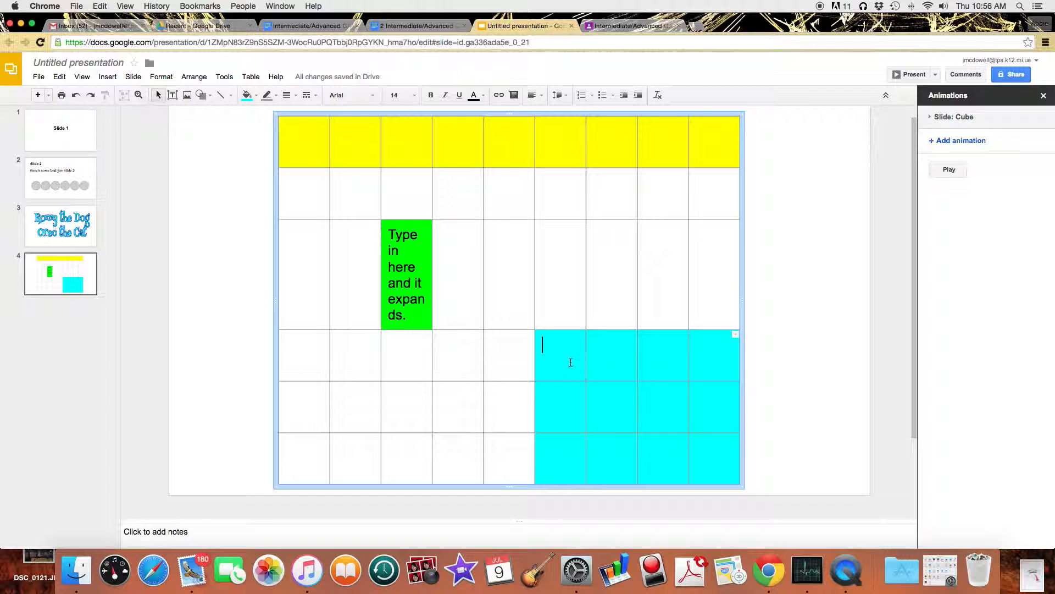
- Add a new blank slide after slide 4
click(76, 337)
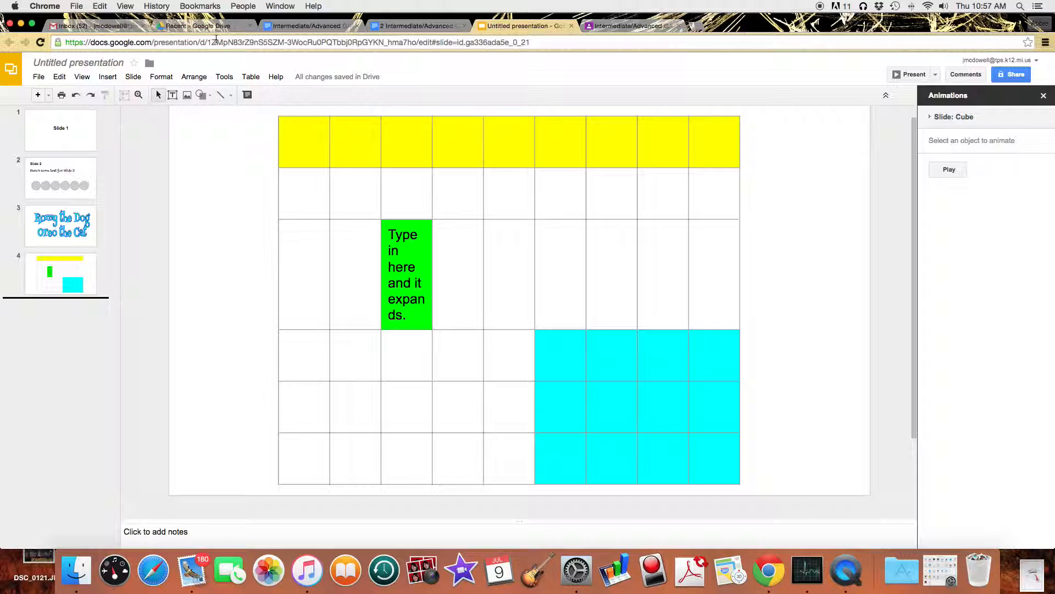
click(133, 76)
click(142, 96)
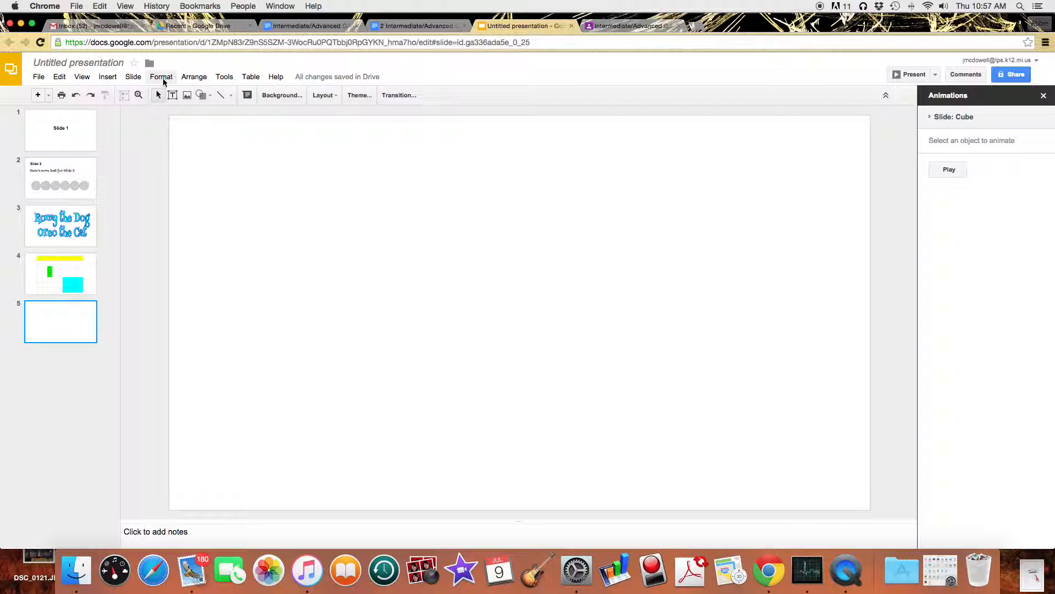
- Try to draw a freehand Scribble line on blank slide 5, and return to that slide
click(113, 79)
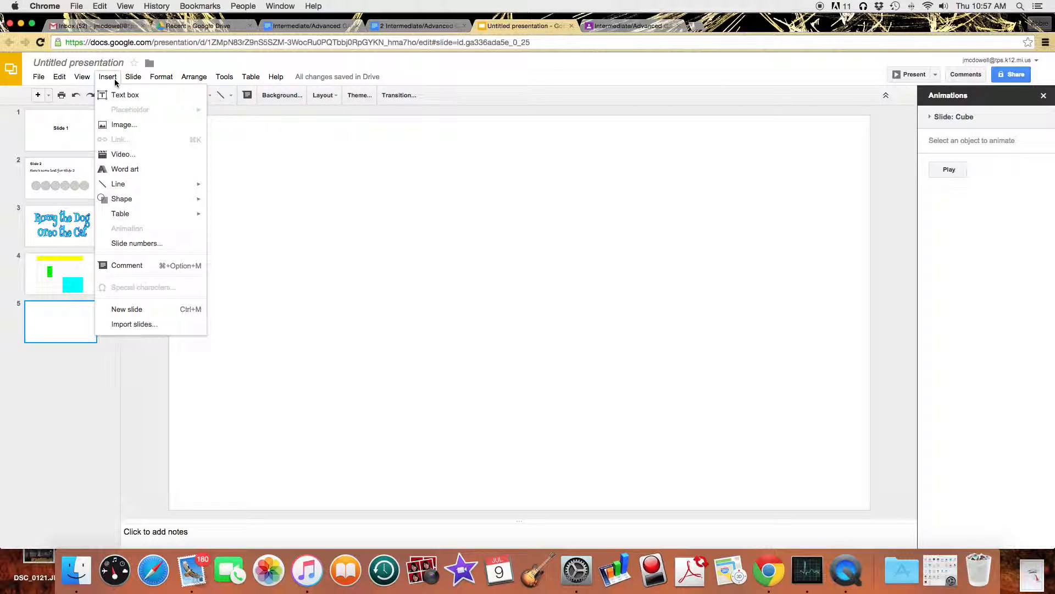
mouse_move(142, 188)
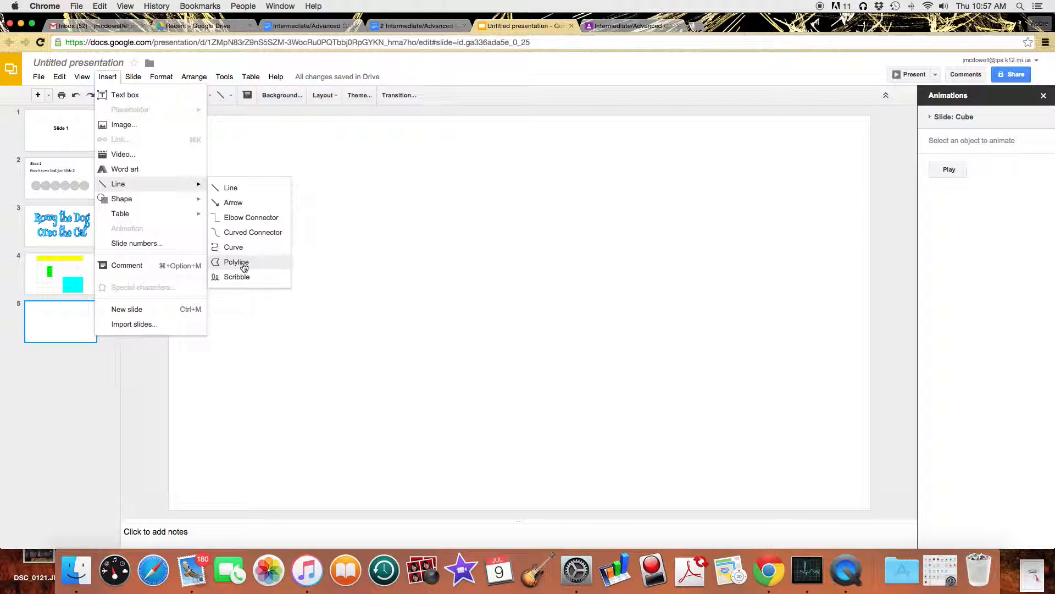
click(242, 283)
mouse_move(290, 283)
mouse_down()
mouse_move(295, 218)
mouse_move(313, 295)
mouse_move(327, 296)
mouse_up()
key(Up)
key(Up)
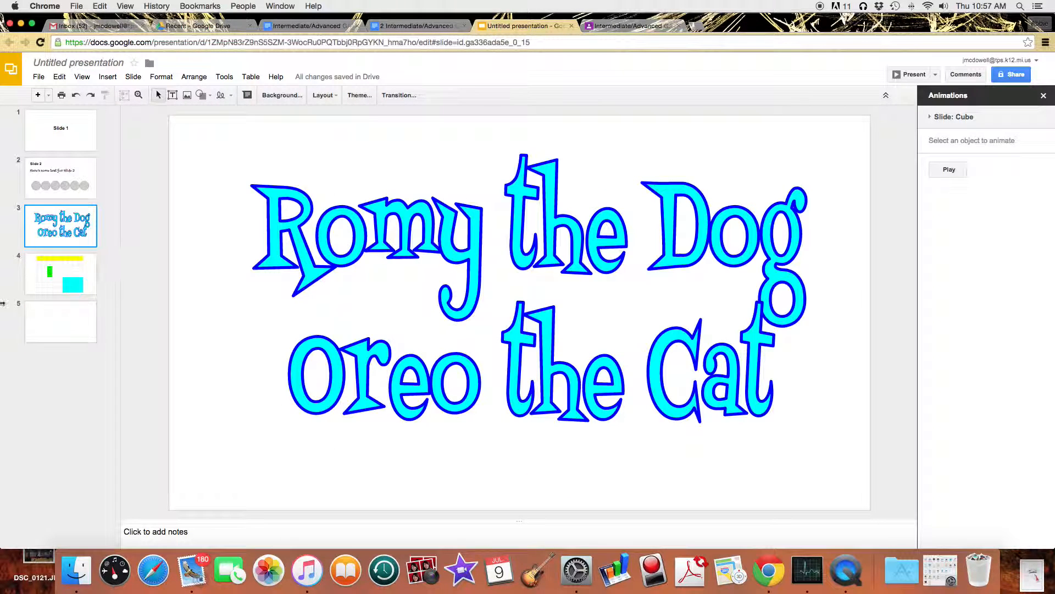
click(73, 320)
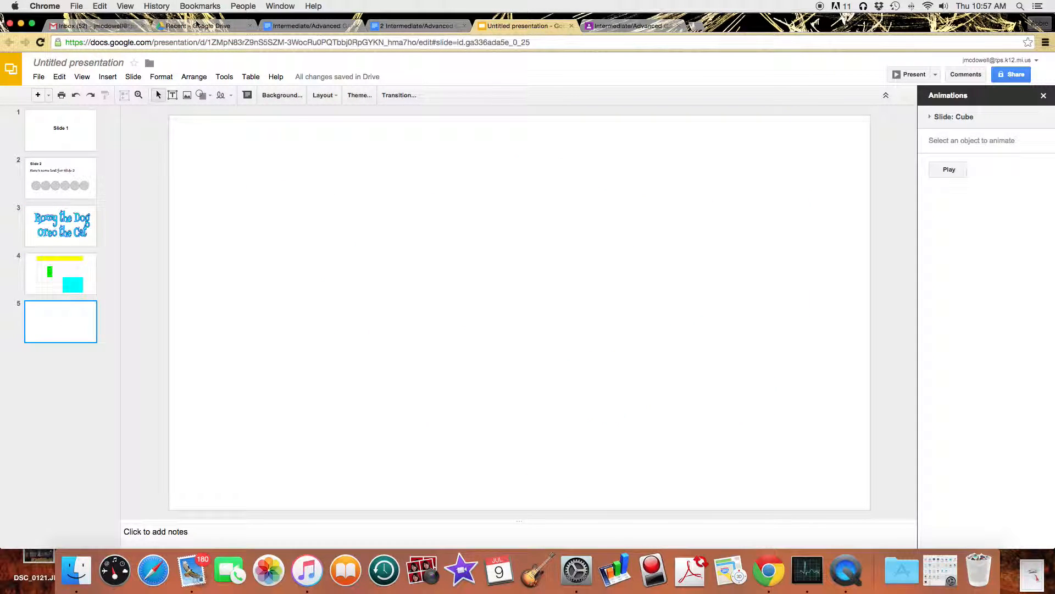
click(230, 96)
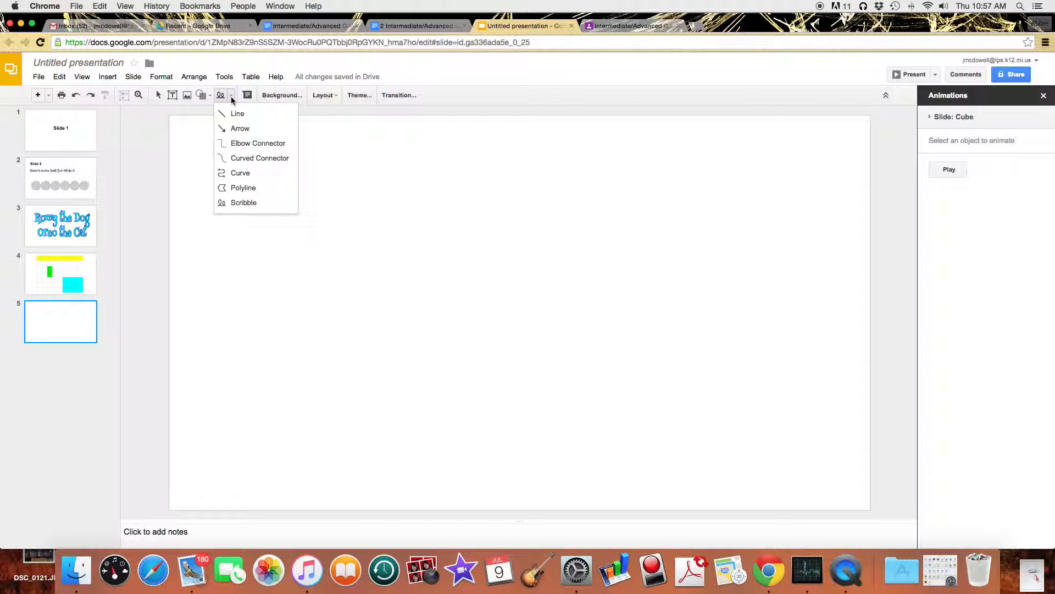
click(260, 200)
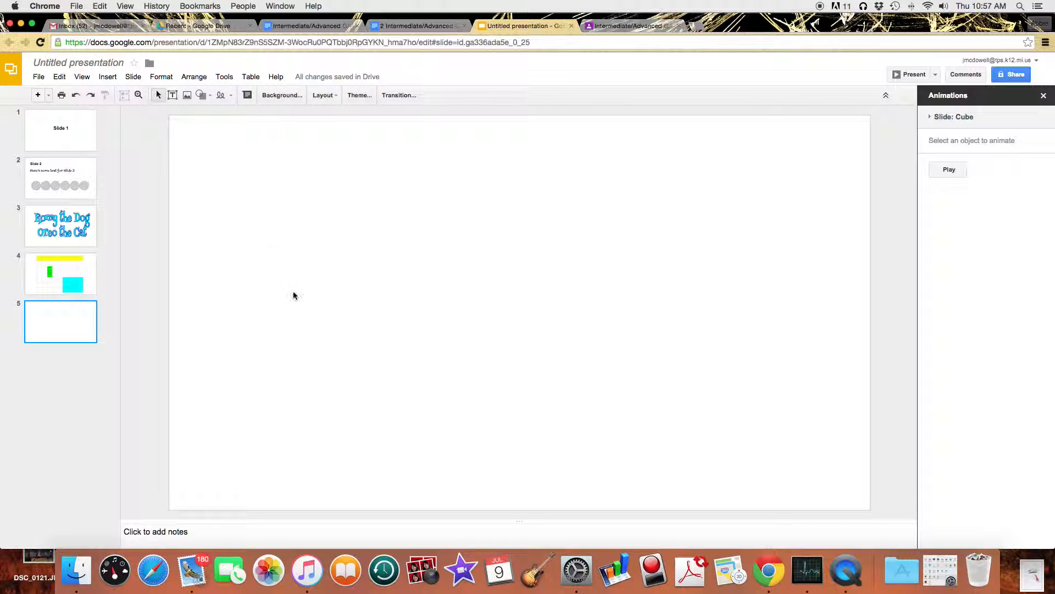
mouse_move(292, 295)
mouse_down()
mouse_move(286, 278)
mouse_move(308, 330)
mouse_up()
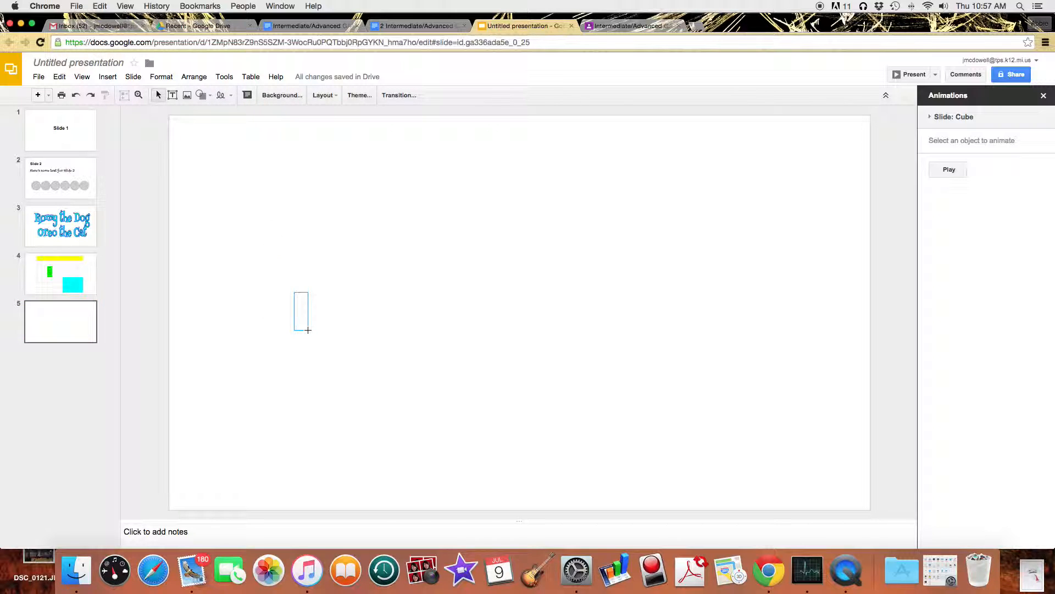
- Write a first name in cursive with the Scribble line tool in the upper-left area of slide 5
click(231, 95)
click(236, 201)
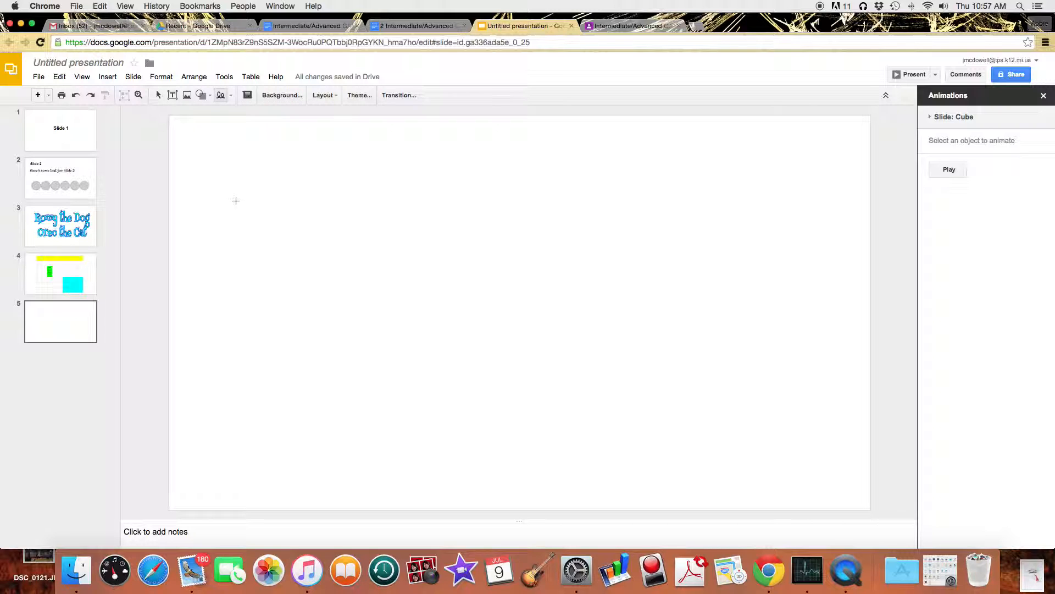
mouse_move(236, 201)
mouse_down()
mouse_move(326, 252)
mouse_move(281, 246)
mouse_move(351, 213)
mouse_move(394, 246)
mouse_move(427, 193)
mouse_move(512, 248)
mouse_up()
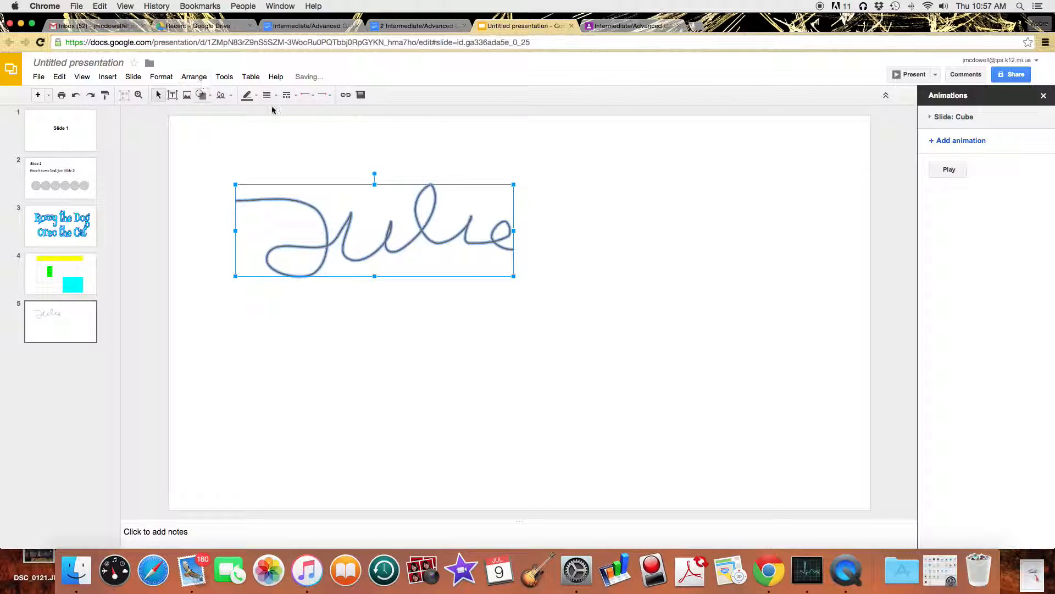
- Format the scribbled name with a magenta line colour and 8px line weight, and delete it from the slide
click(247, 96)
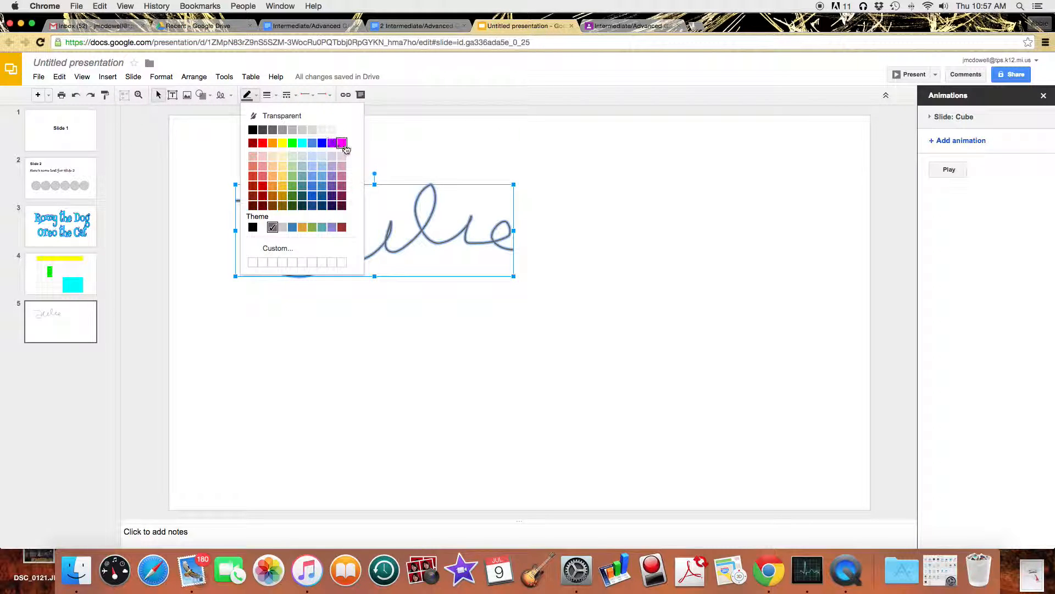
click(342, 144)
click(268, 95)
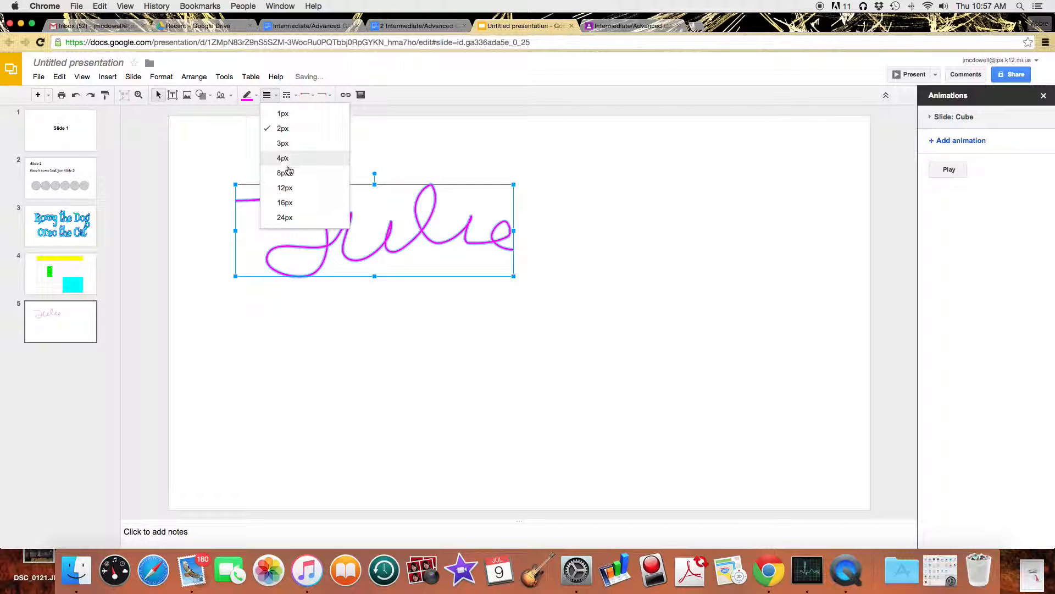
click(287, 173)
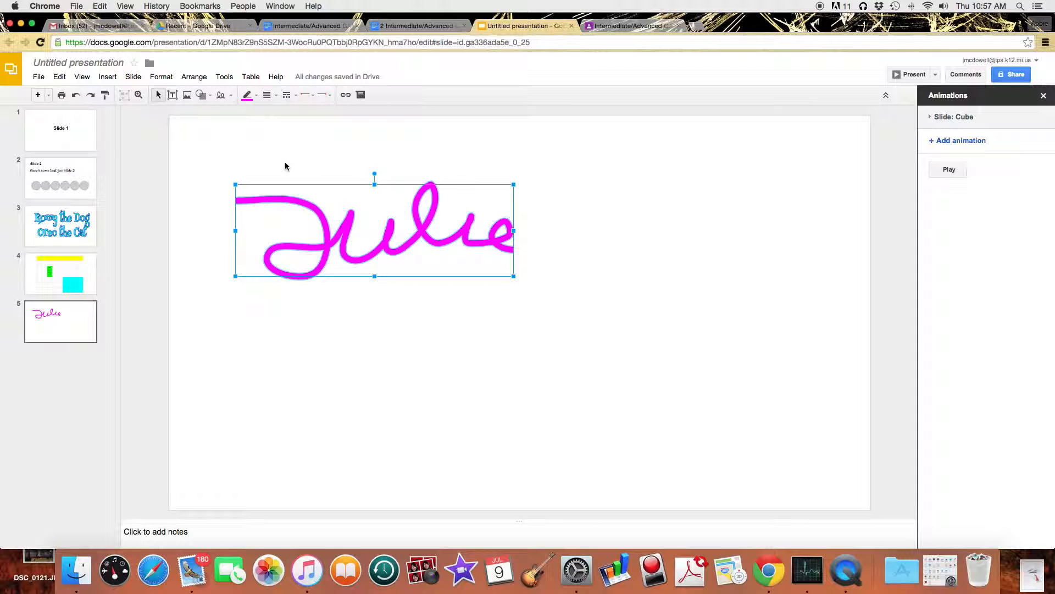
key(Delete)
- Draw a curved connector on slide 5 and move its upper-left end to the right so the curve rises near the slide's centre
click(230, 98)
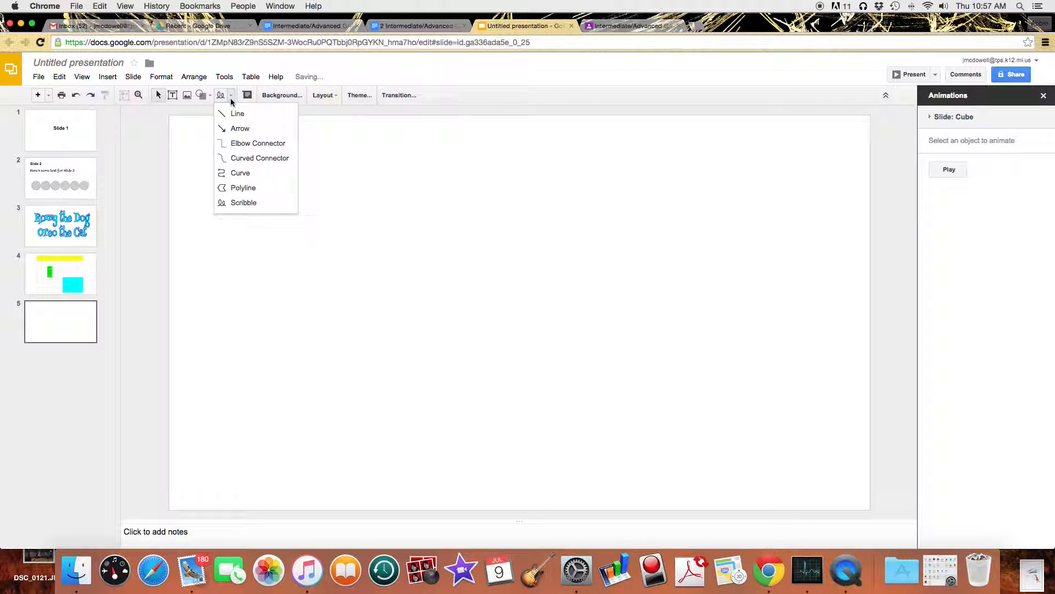
click(245, 159)
drag(235, 189, 461, 391)
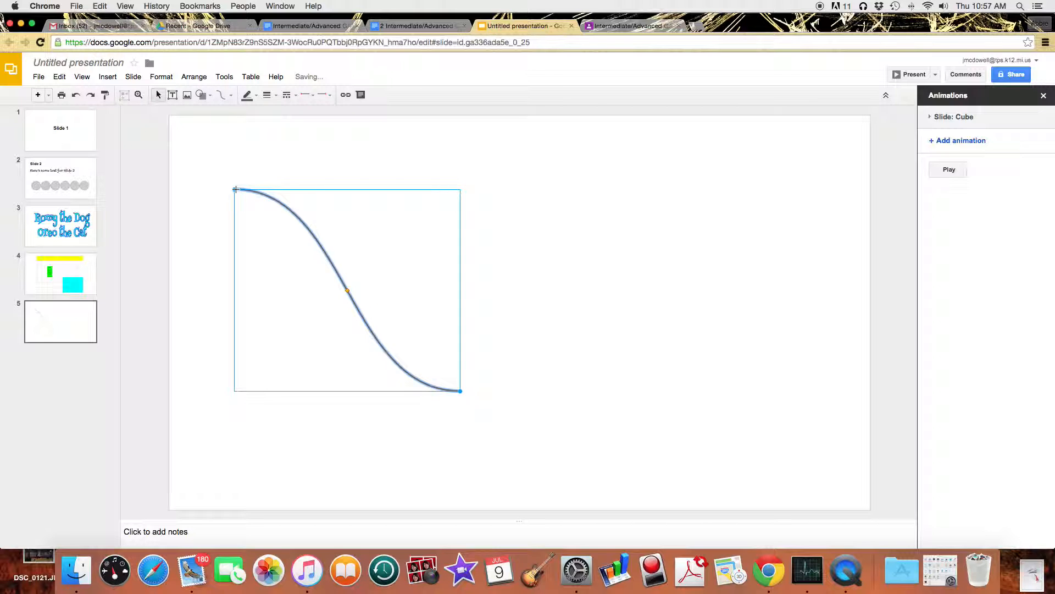
drag(235, 189, 536, 232)
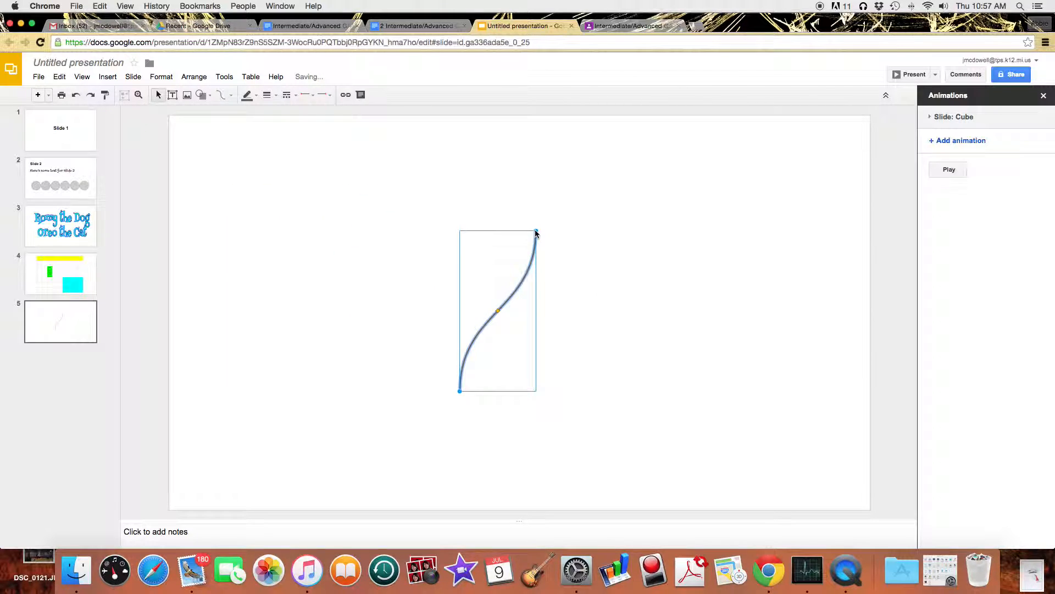
- Draw an elbow connector in the slide's upper-left area and shift its middle horizontal segment slightly down
click(229, 95)
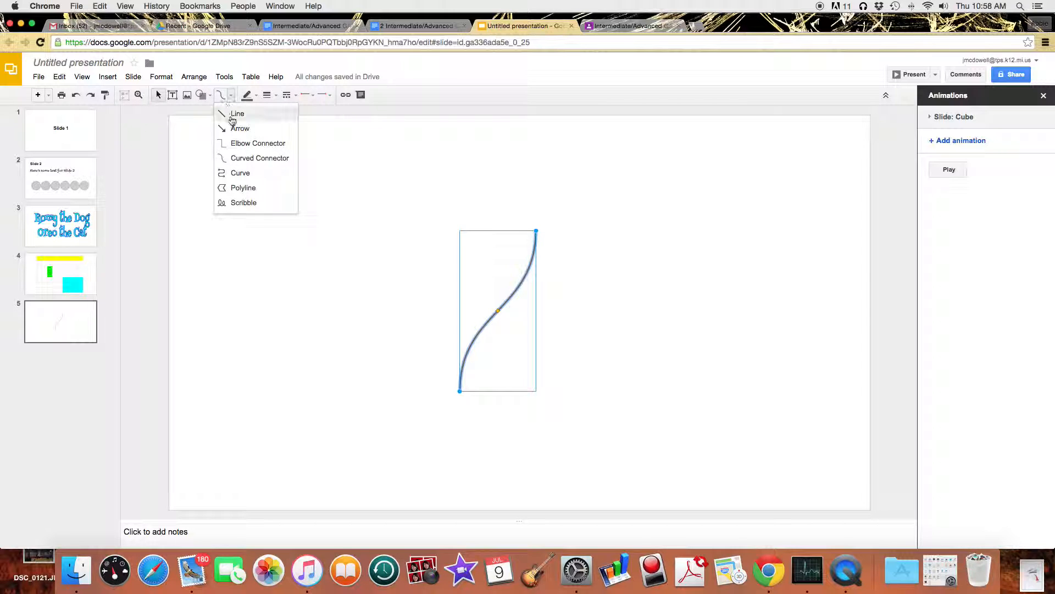
click(242, 147)
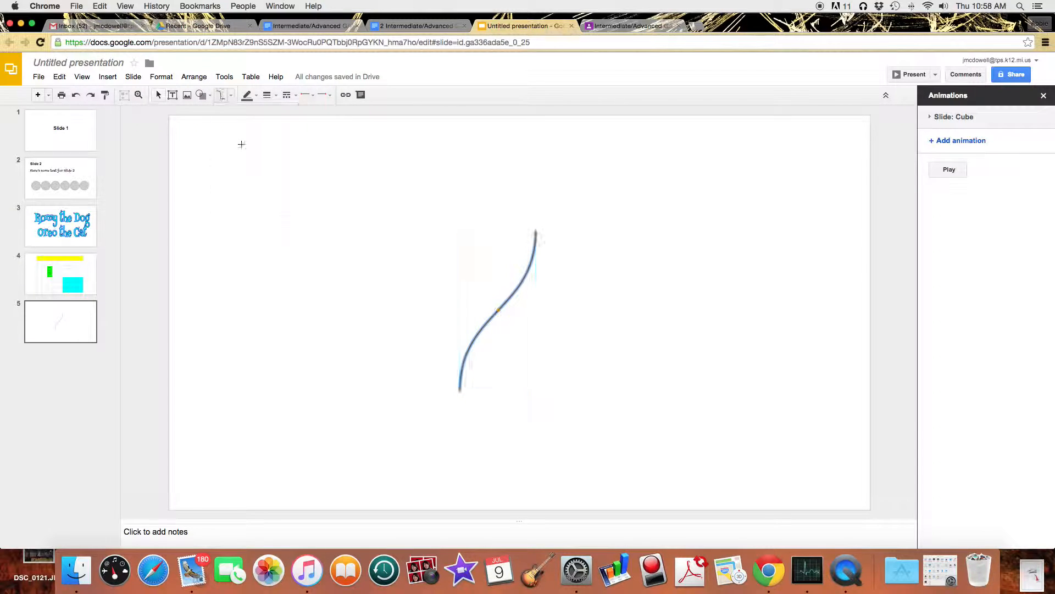
drag(226, 175, 297, 255)
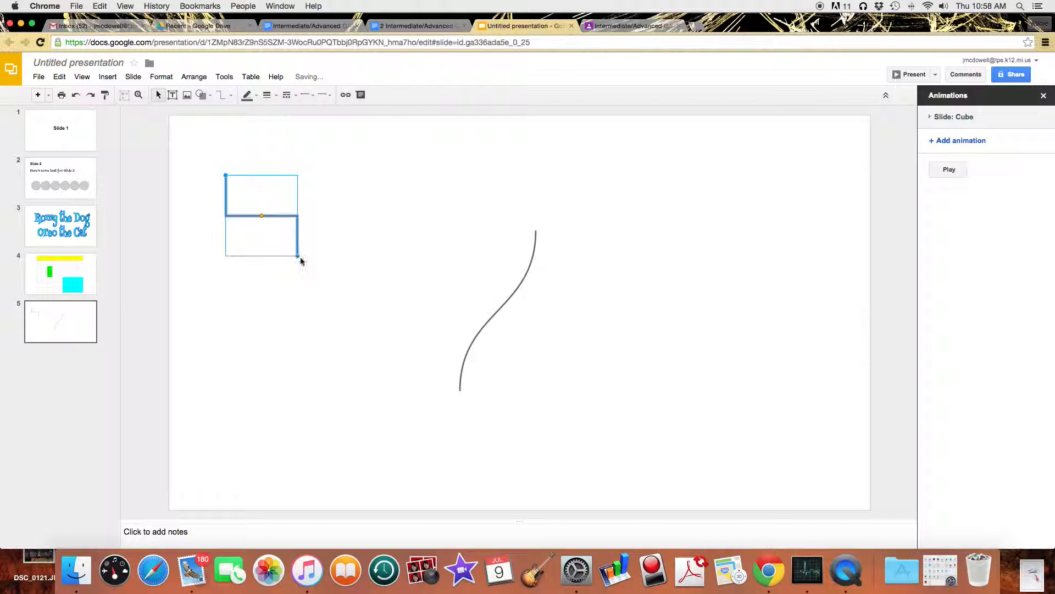
mouse_move(263, 216)
mouse_down()
mouse_move(260, 188)
mouse_move(257, 231)
mouse_up()
click(352, 233)
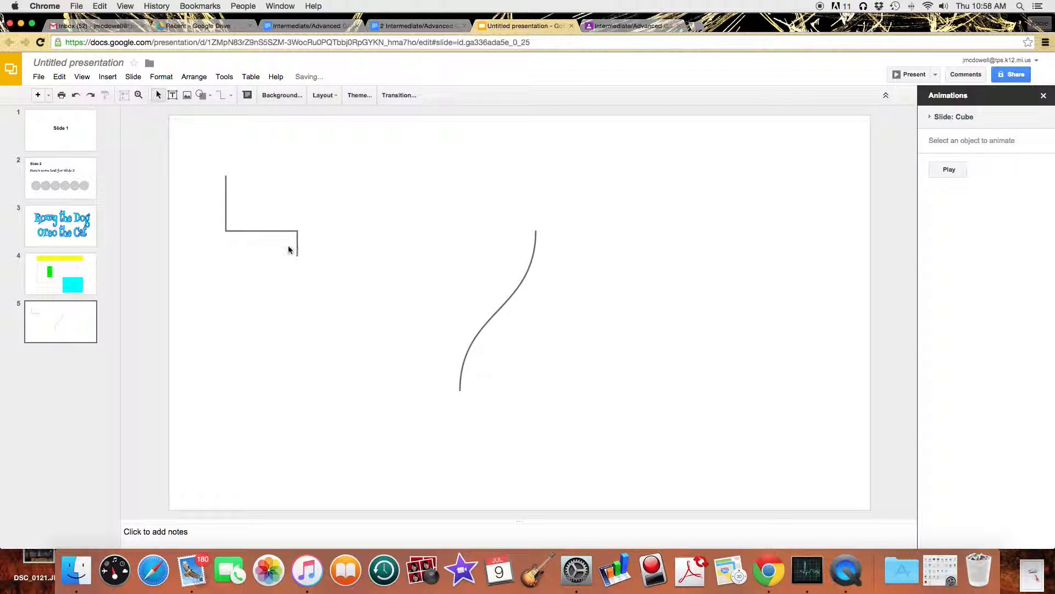
- Draw a second elbow connector from the lower end of the first one, stepping up to the right
click(297, 247)
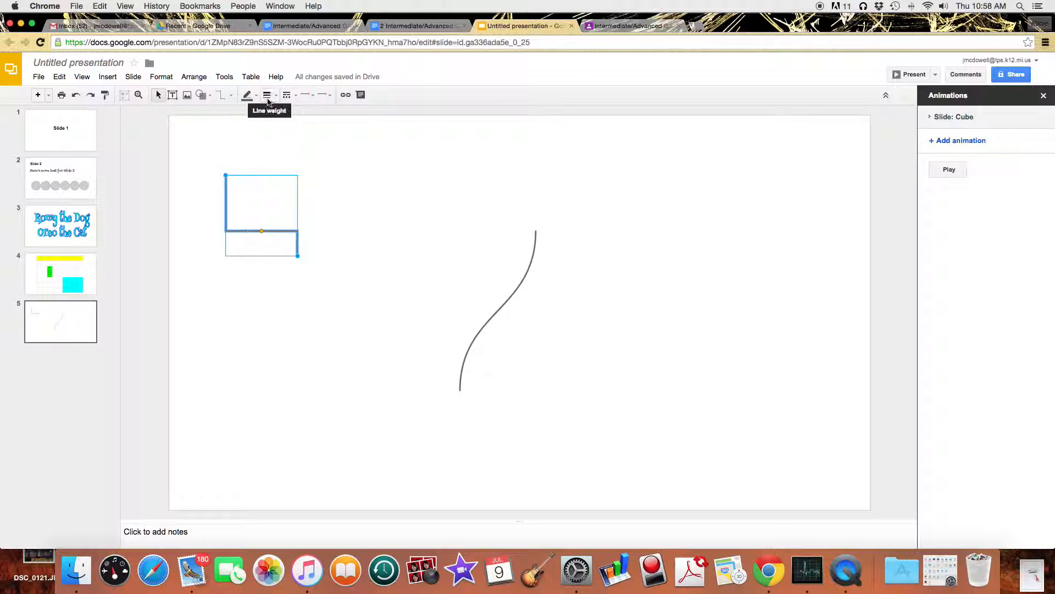
click(231, 95)
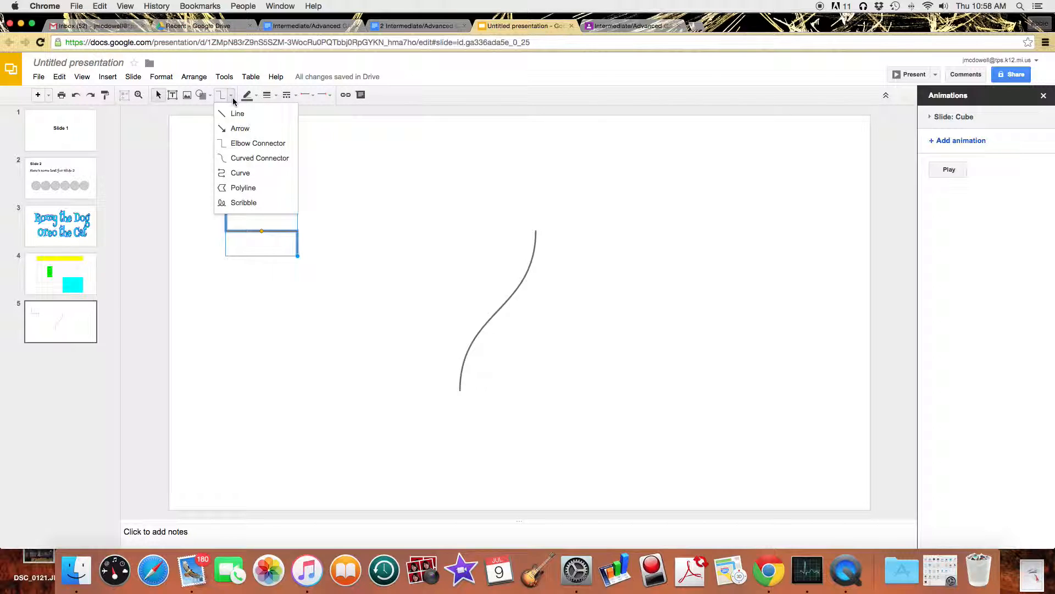
click(251, 143)
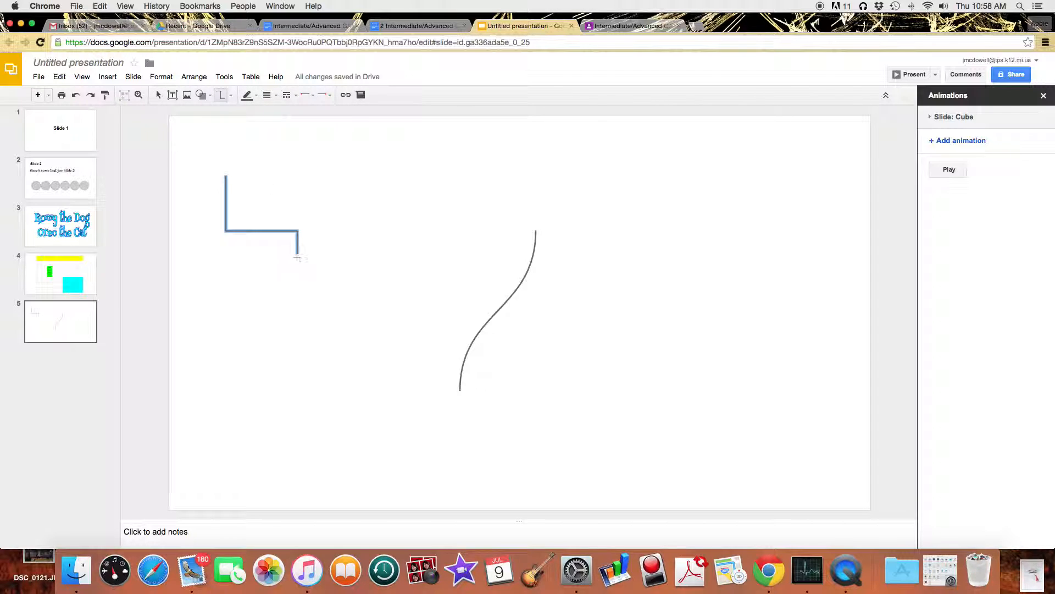
drag(297, 255, 430, 169)
click(494, 222)
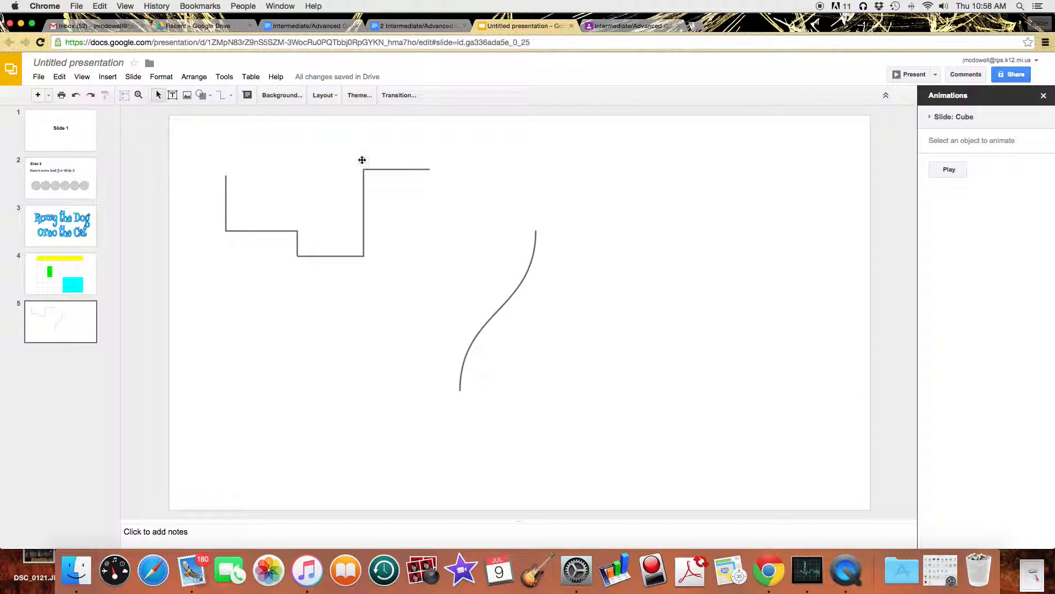
- Draw a long horizontal arrow pointing right near the bottom of the slide, below the curved connector
click(230, 96)
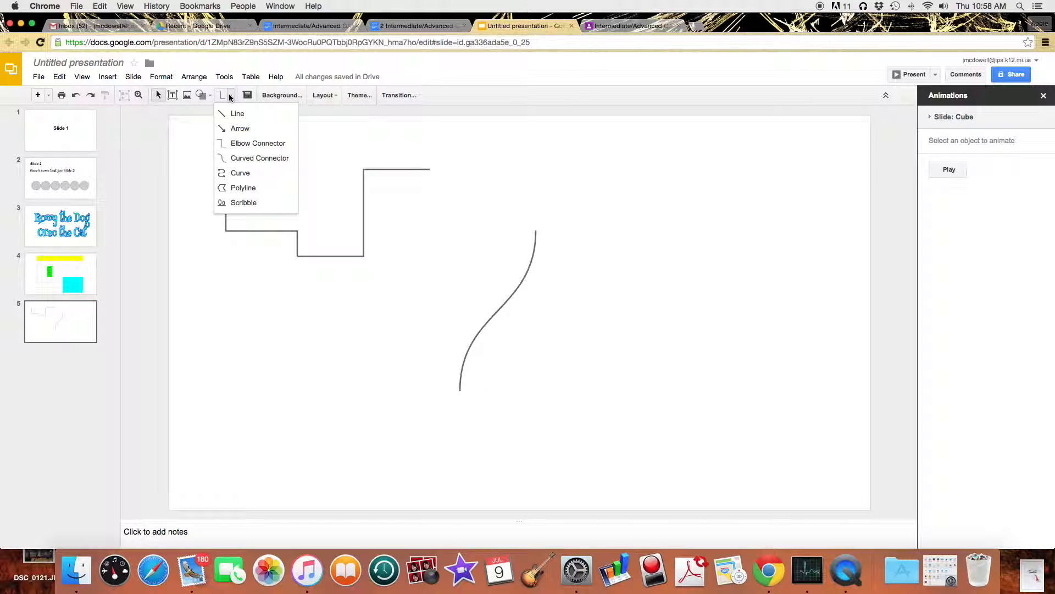
click(240, 130)
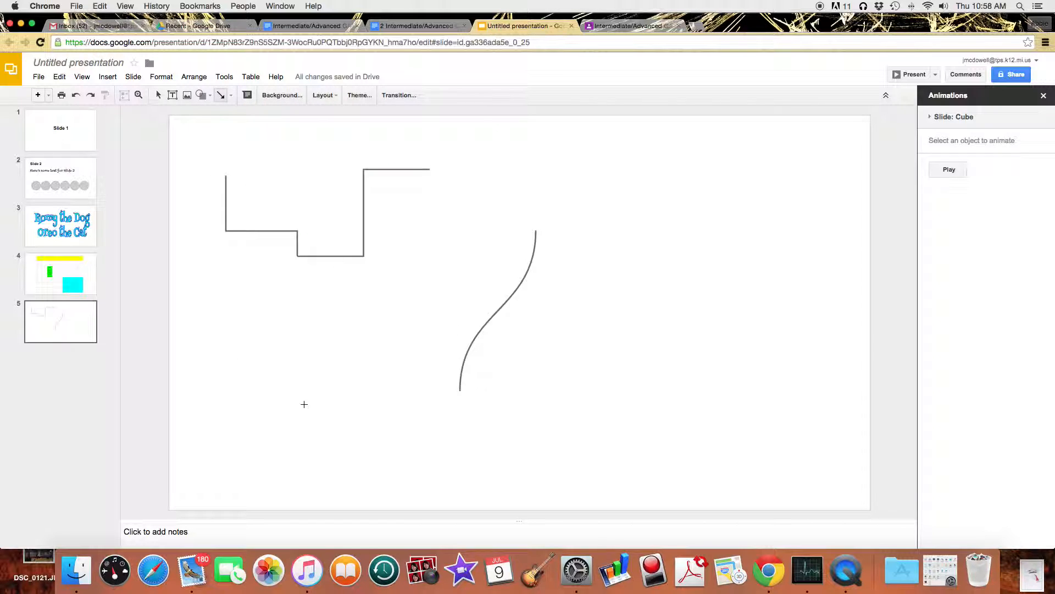
drag(278, 437, 676, 434)
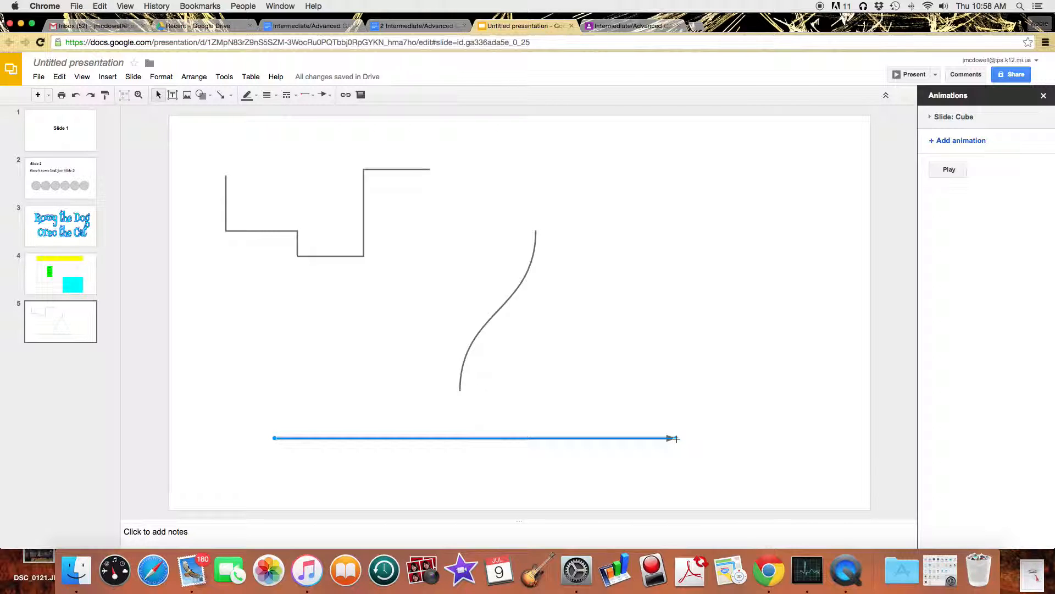
- Set both the end and the start of the horizontal arrow to filled diamonds, trying an open arrowhead at the start first
click(332, 97)
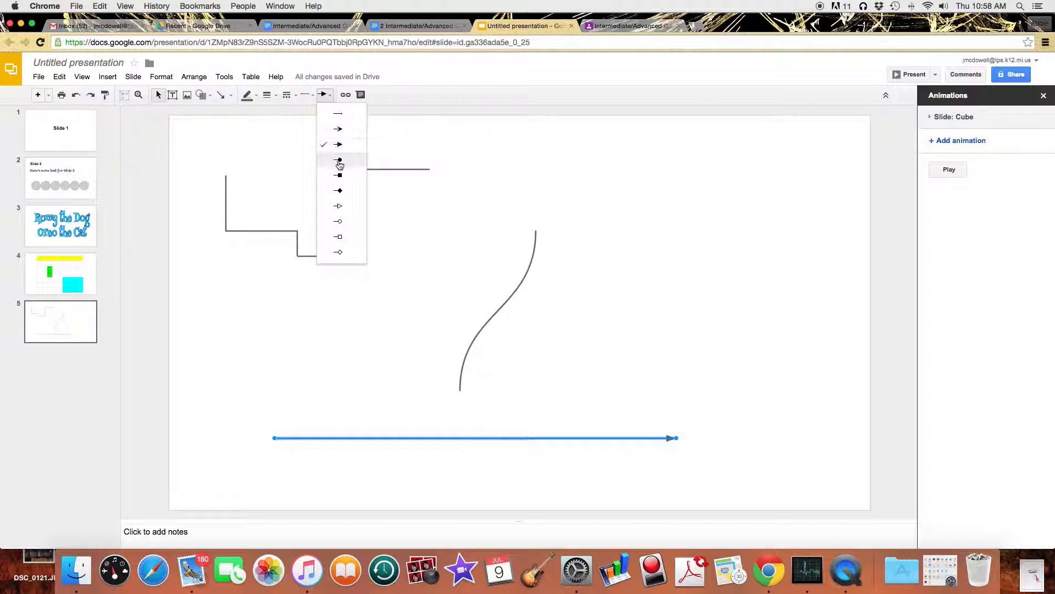
click(346, 191)
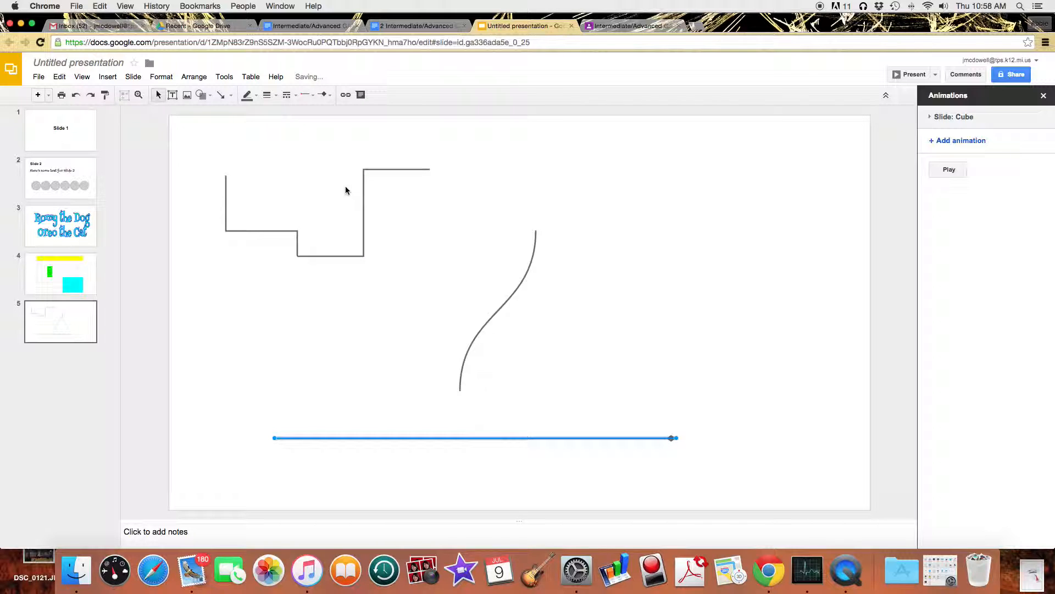
click(311, 97)
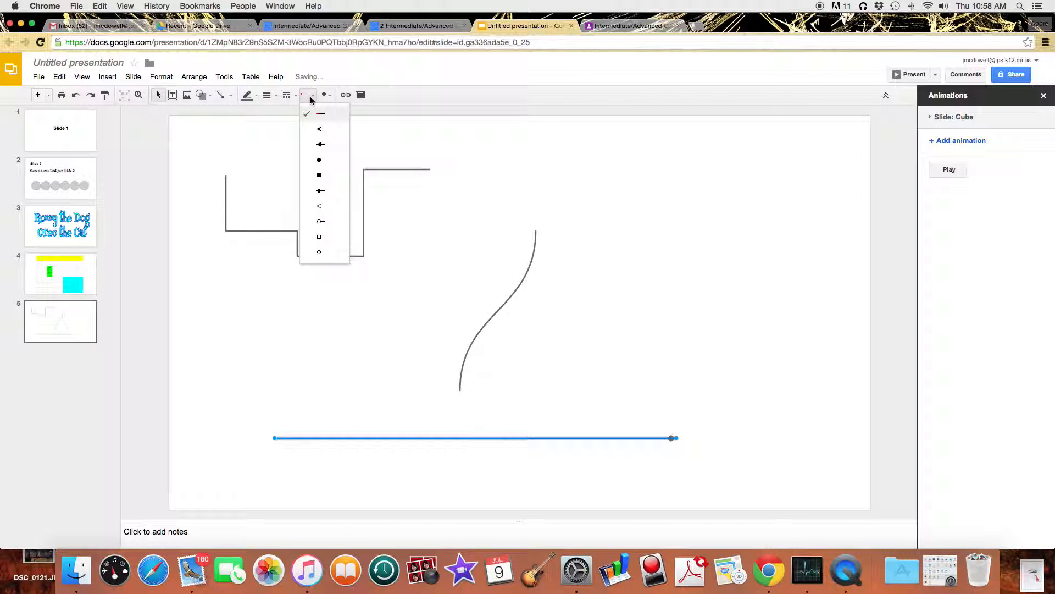
click(324, 133)
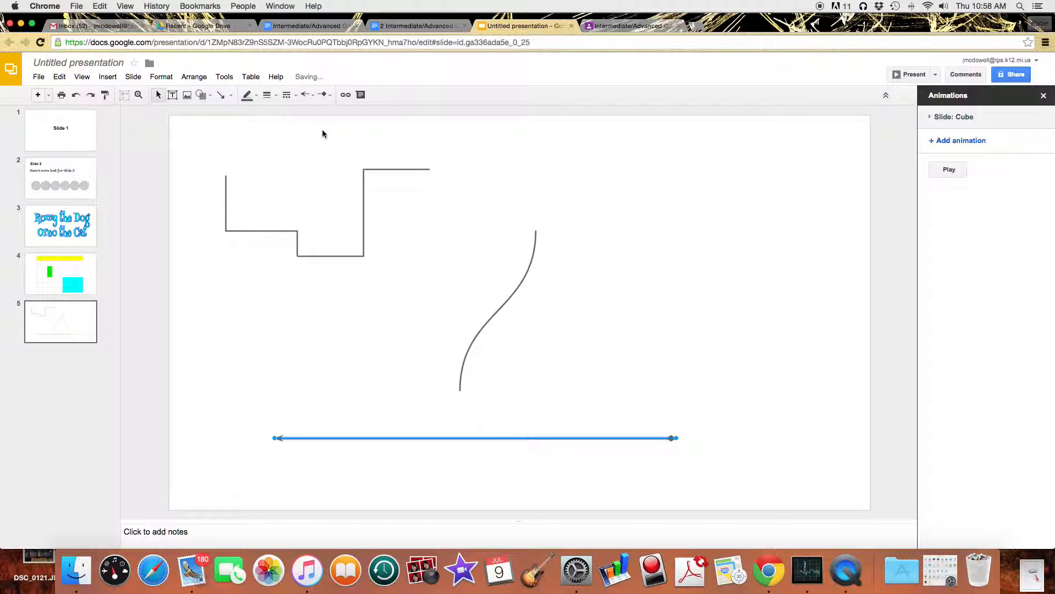
click(310, 96)
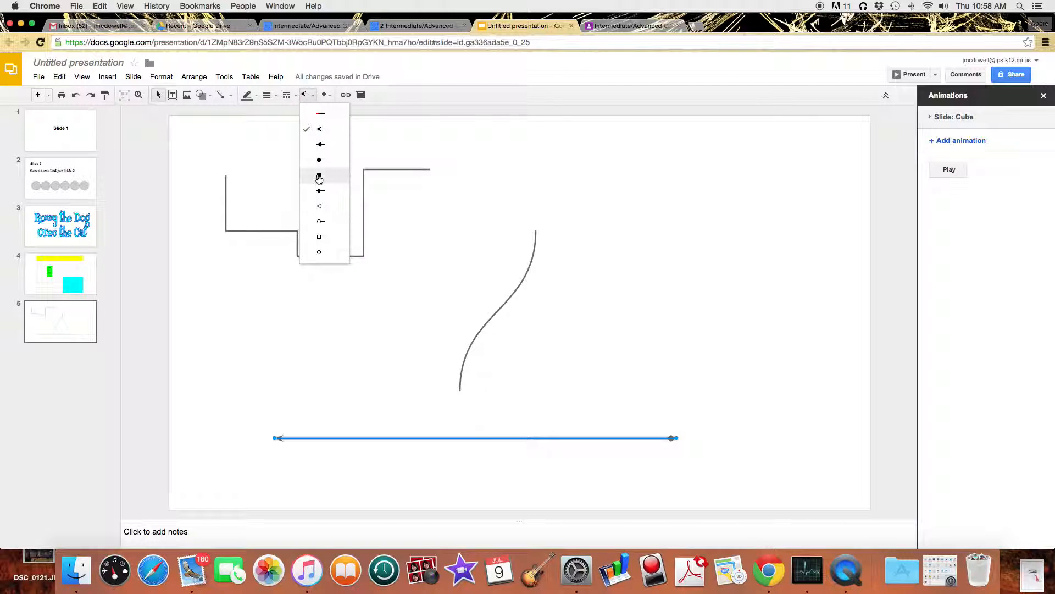
click(326, 193)
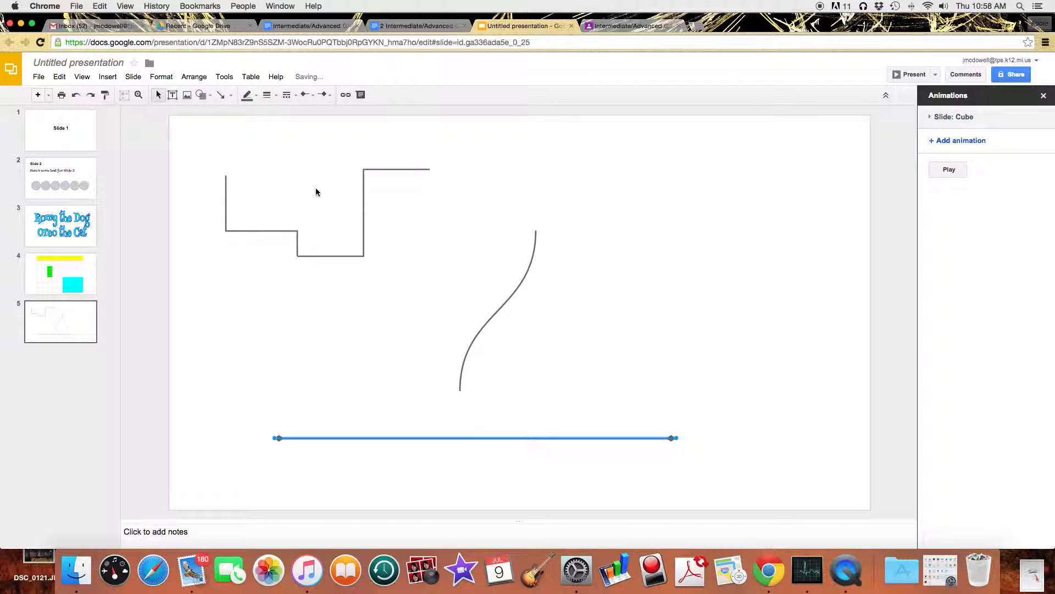
- Make the diamond-ended line dashed with a 12px line weight and deselect it
click(287, 94)
click(307, 154)
click(267, 95)
click(284, 187)
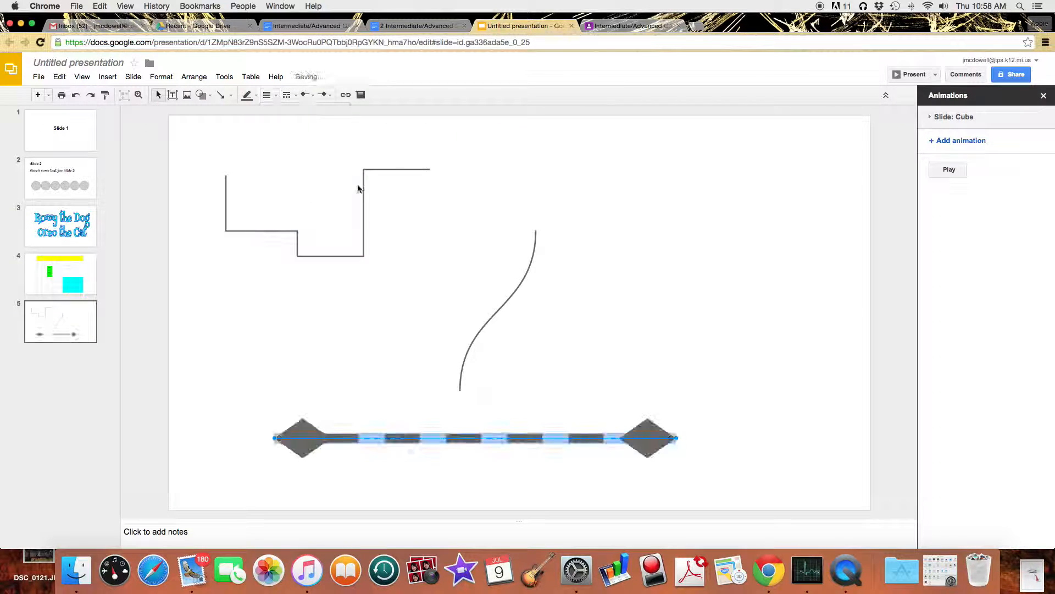
click(646, 269)
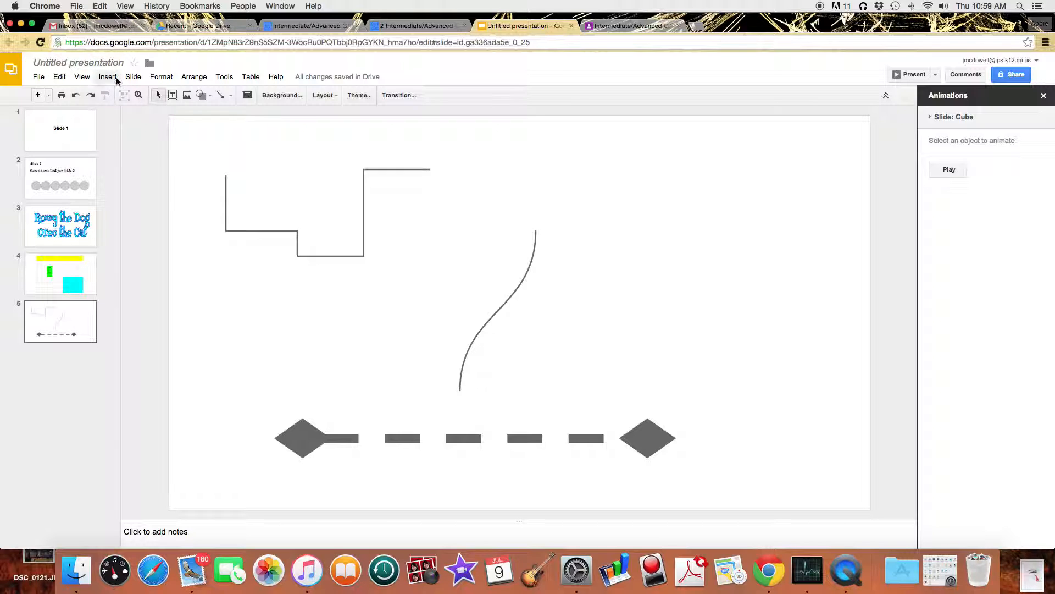
- Change the slide background to a gold-yellow colour and apply it to all slides
click(164, 77)
mouse_move(132, 77)
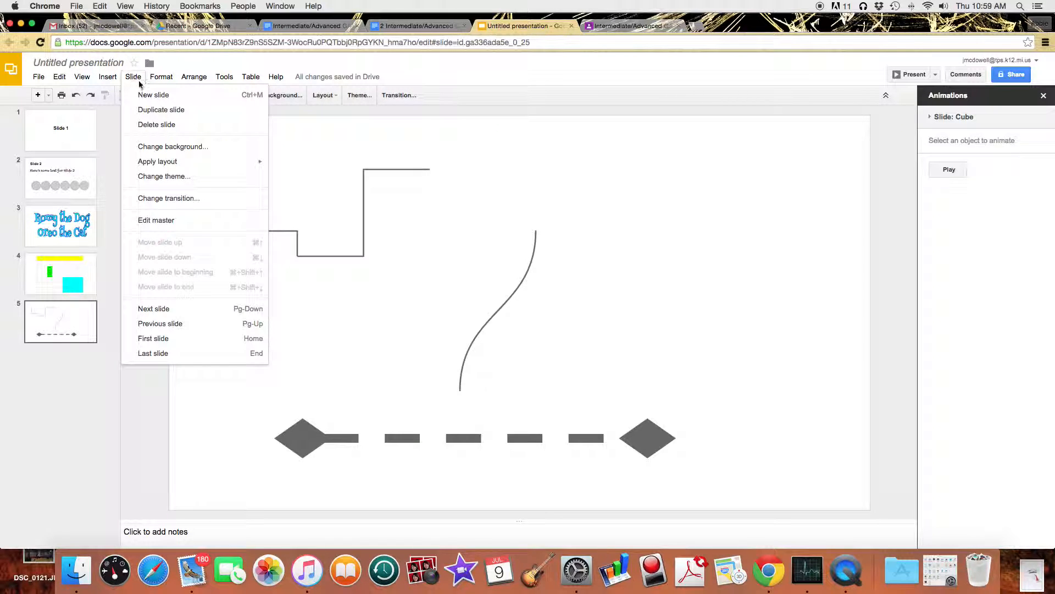
click(185, 147)
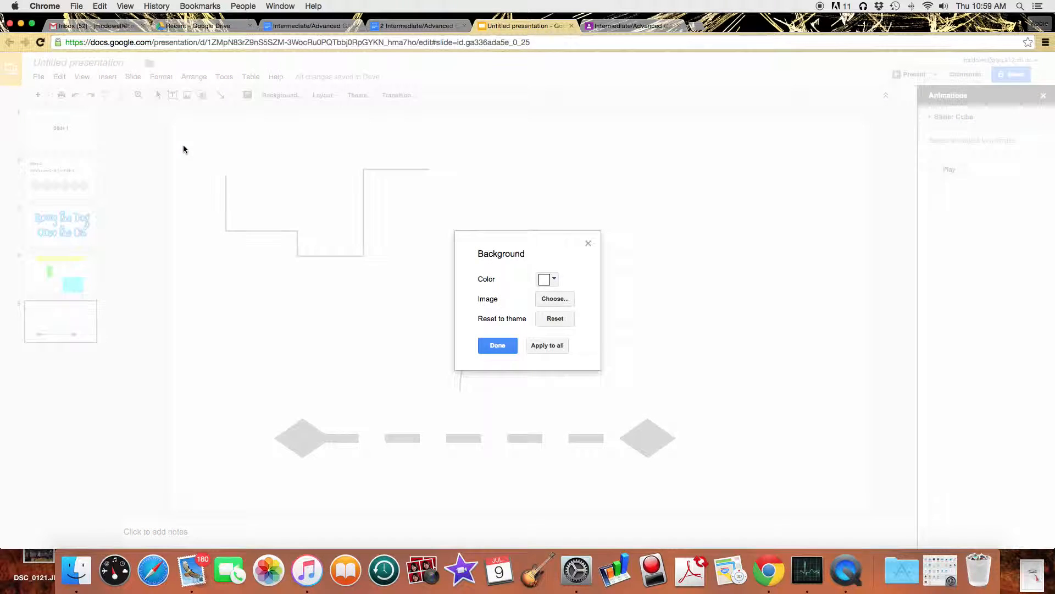
click(554, 280)
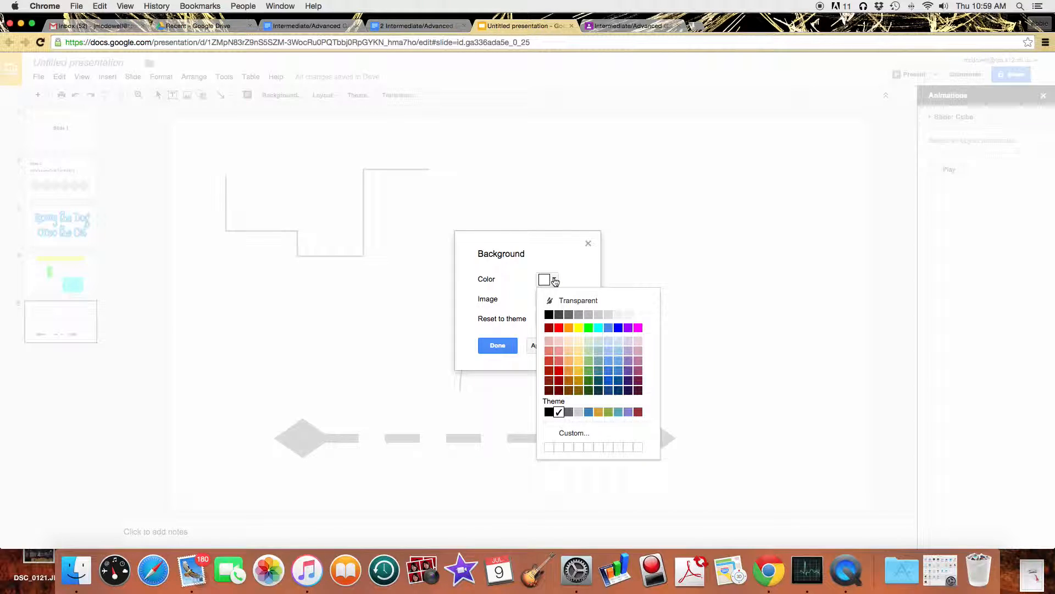
click(578, 372)
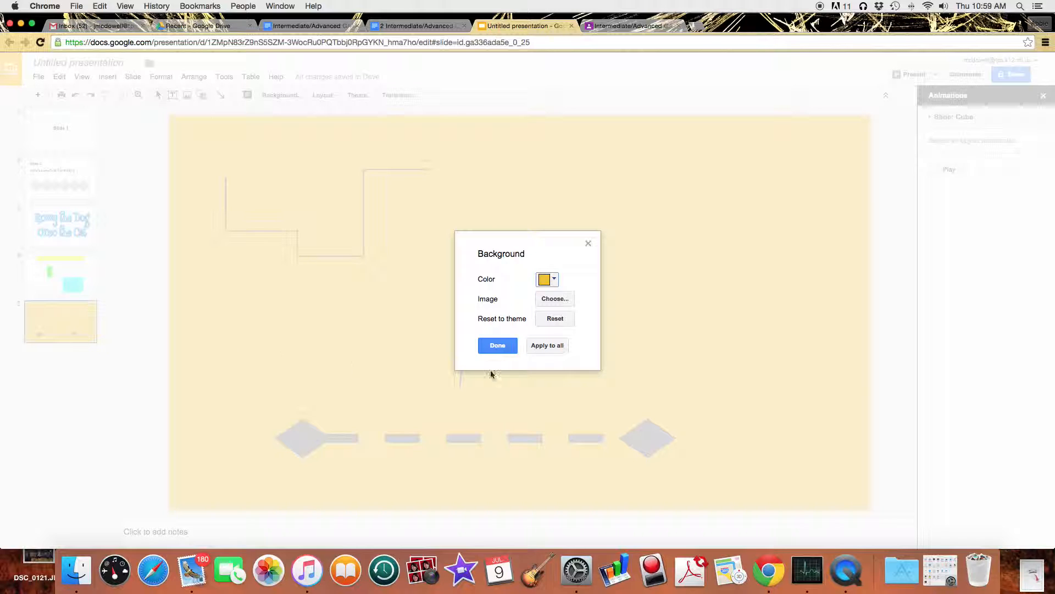
click(563, 350)
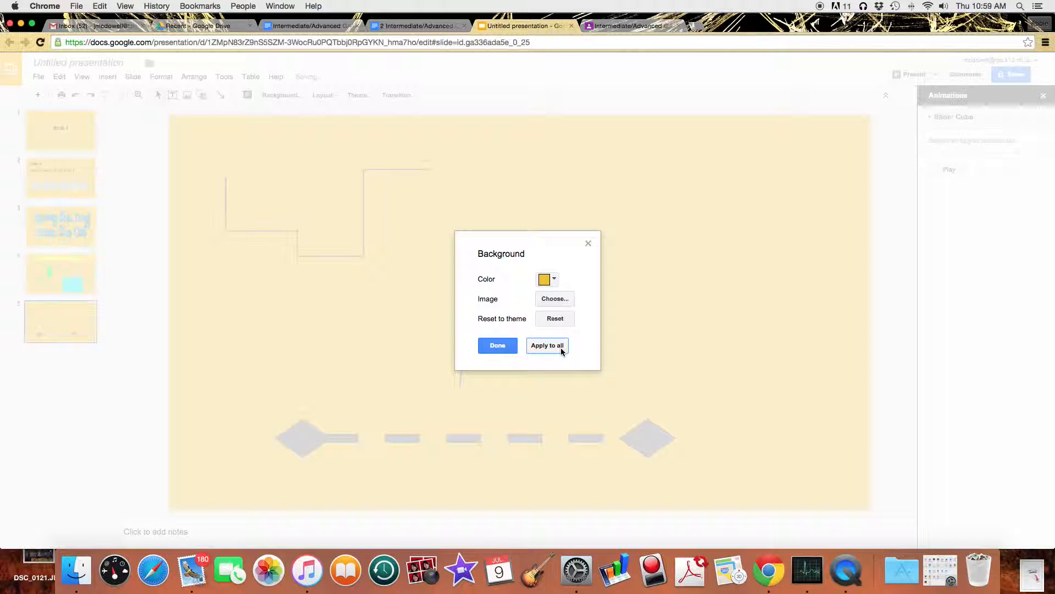
- Set the slide background to the red rock arch photo under a blue sky from the Drop Box album
click(553, 299)
click(460, 165)
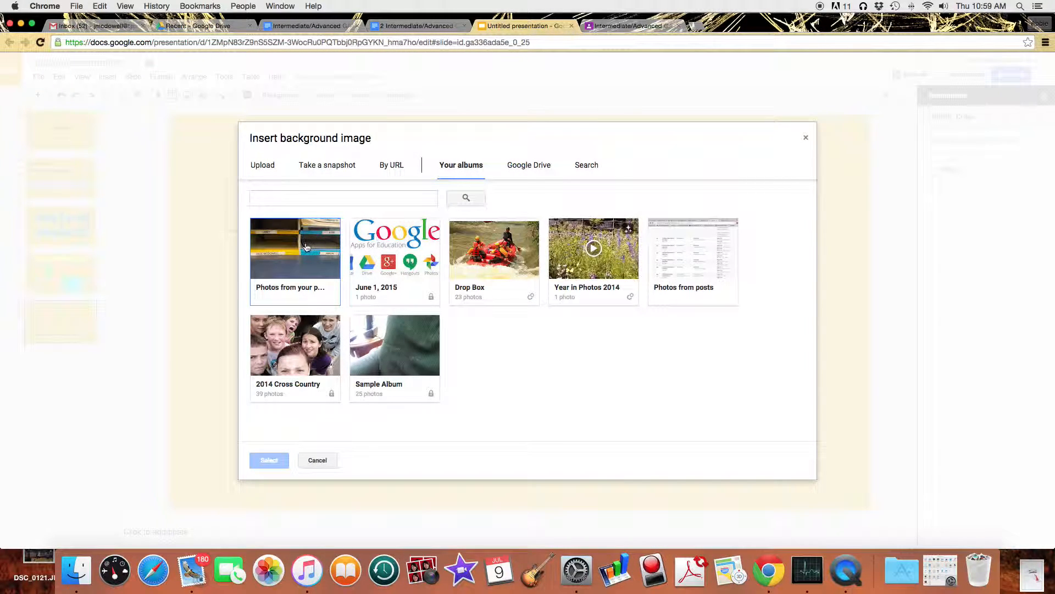
click(521, 256)
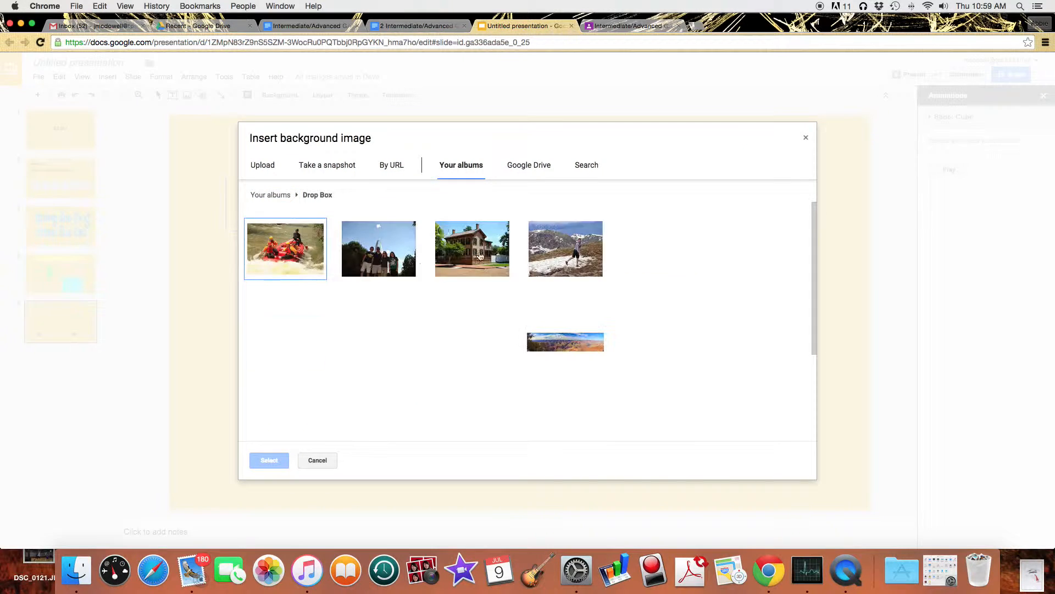
click(281, 244)
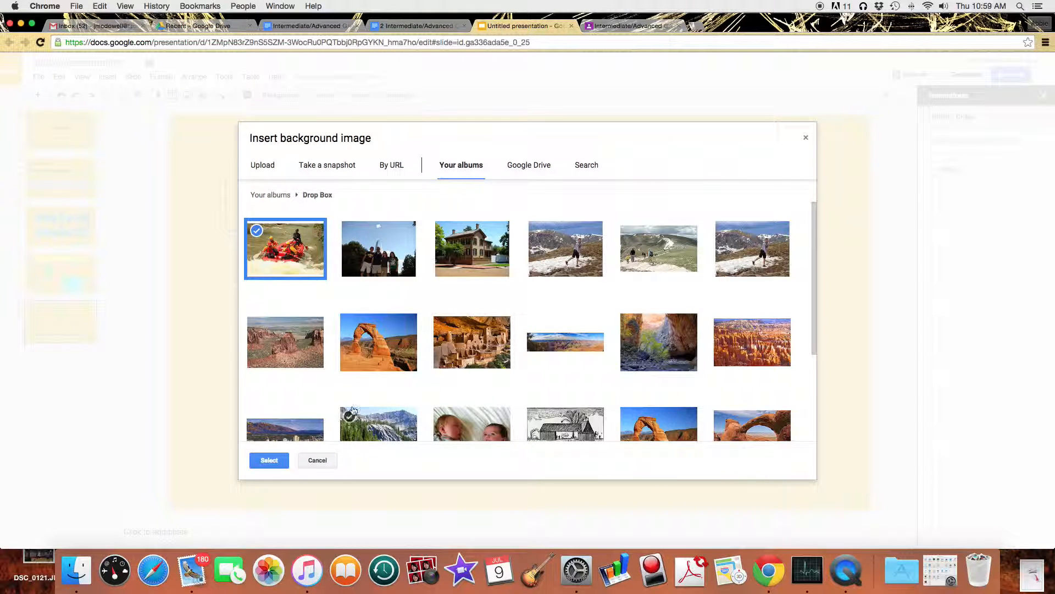
click(350, 324)
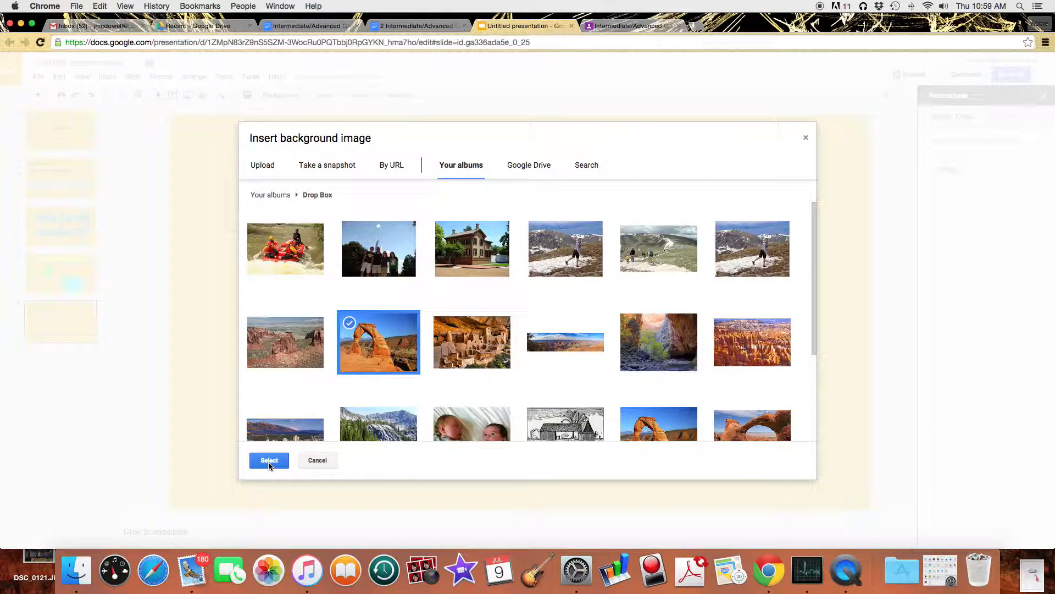
click(269, 461)
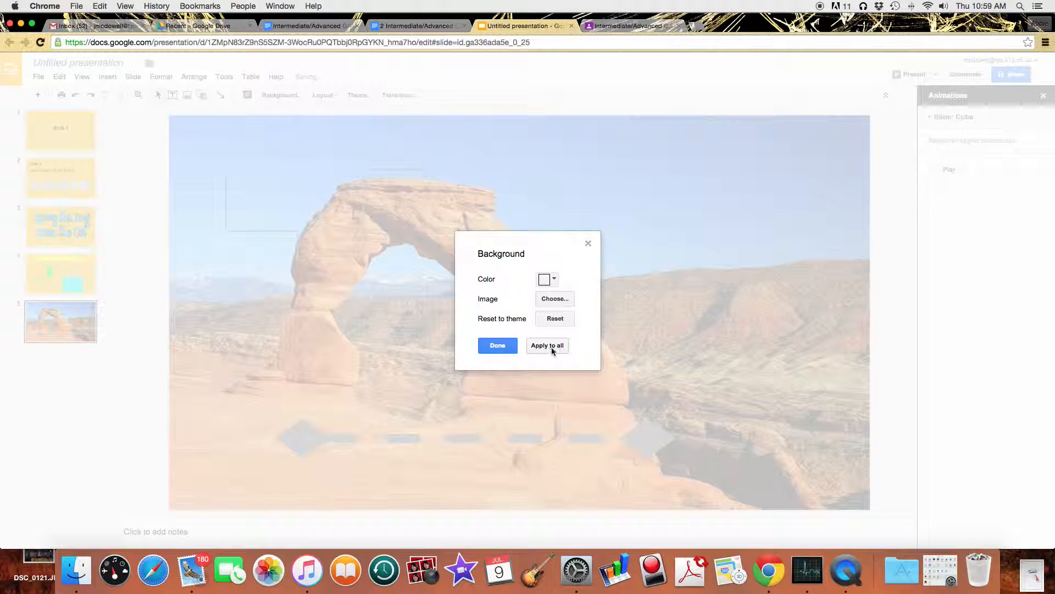
- Apply the arch photo background to all slides, close the background settings and review slides 3 and 2
click(552, 347)
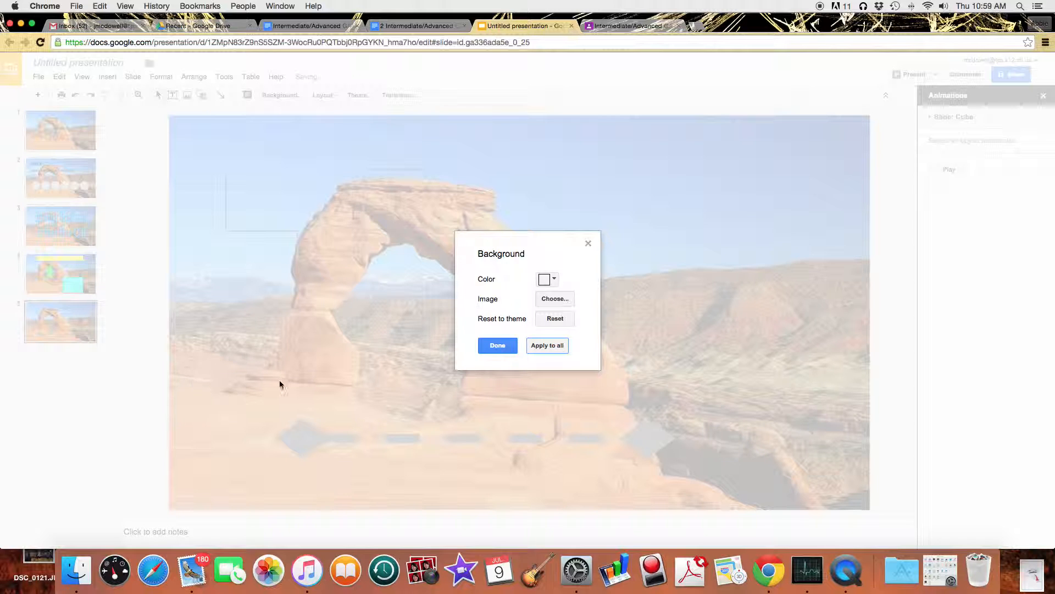
click(498, 348)
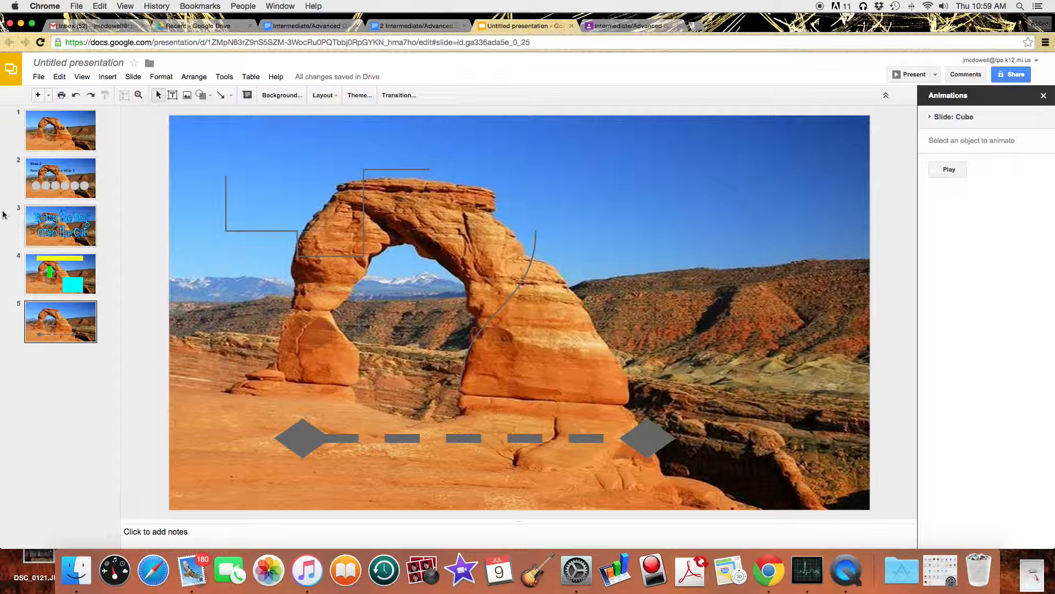
click(63, 220)
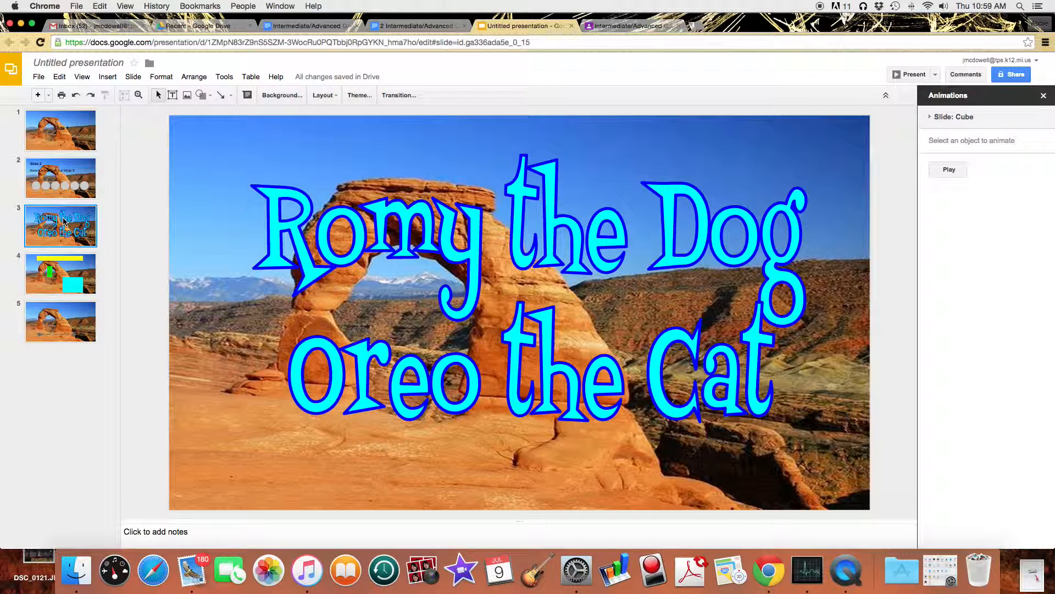
click(61, 188)
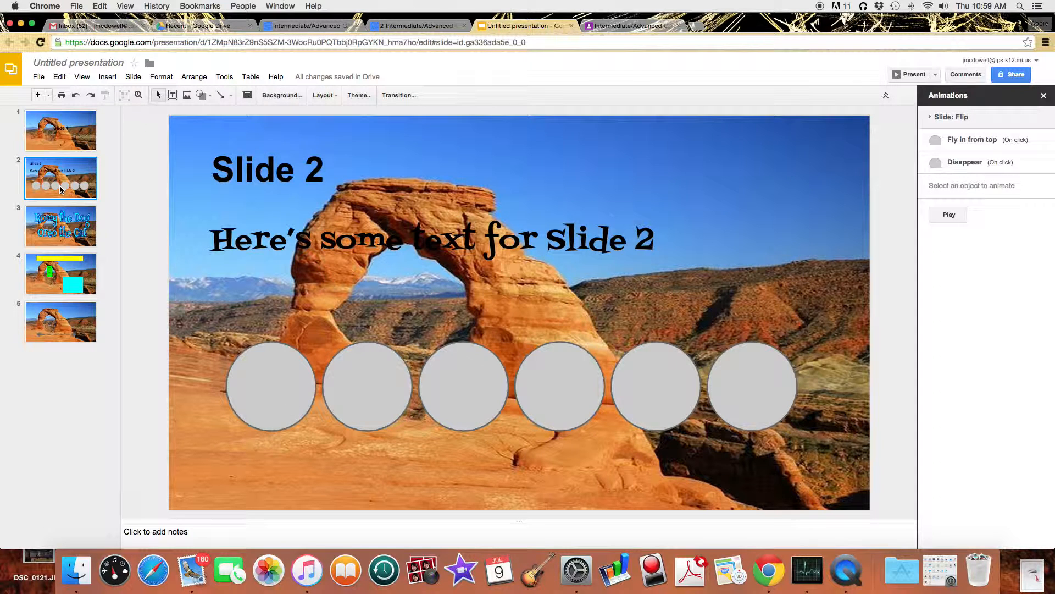